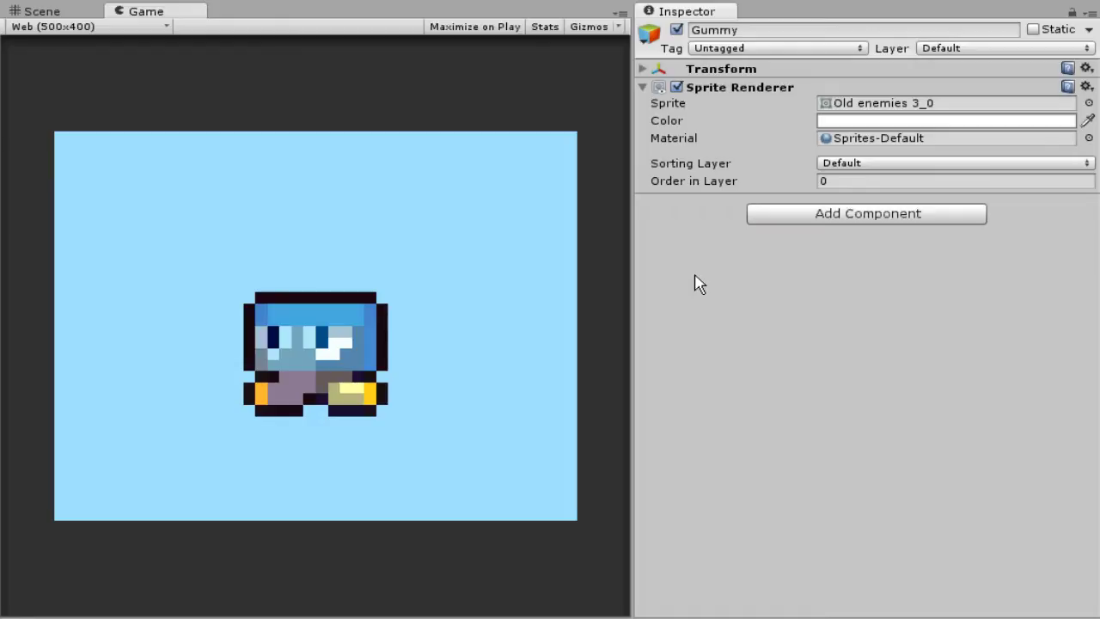
- Add the AniSprite script component to the Gummy object
click(913, 222)
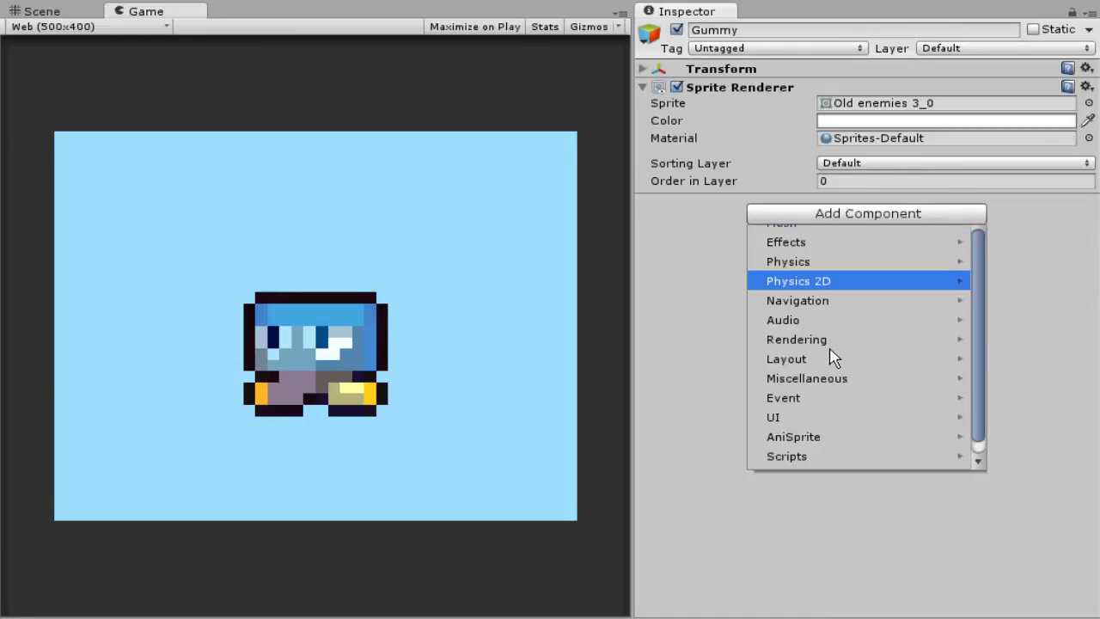
key(Return)
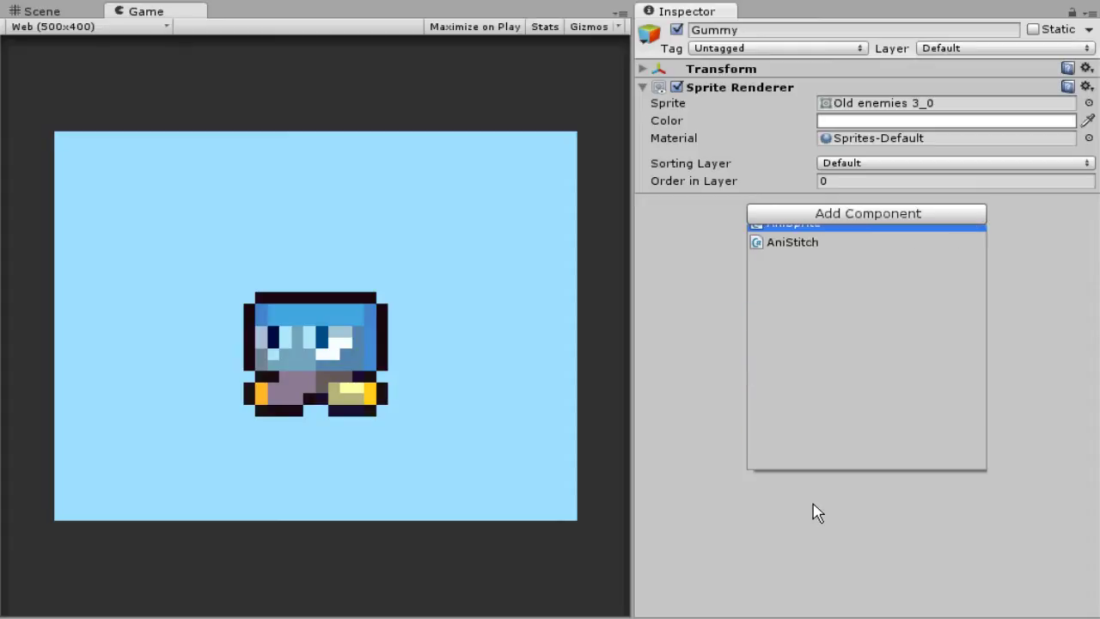
key(Return)
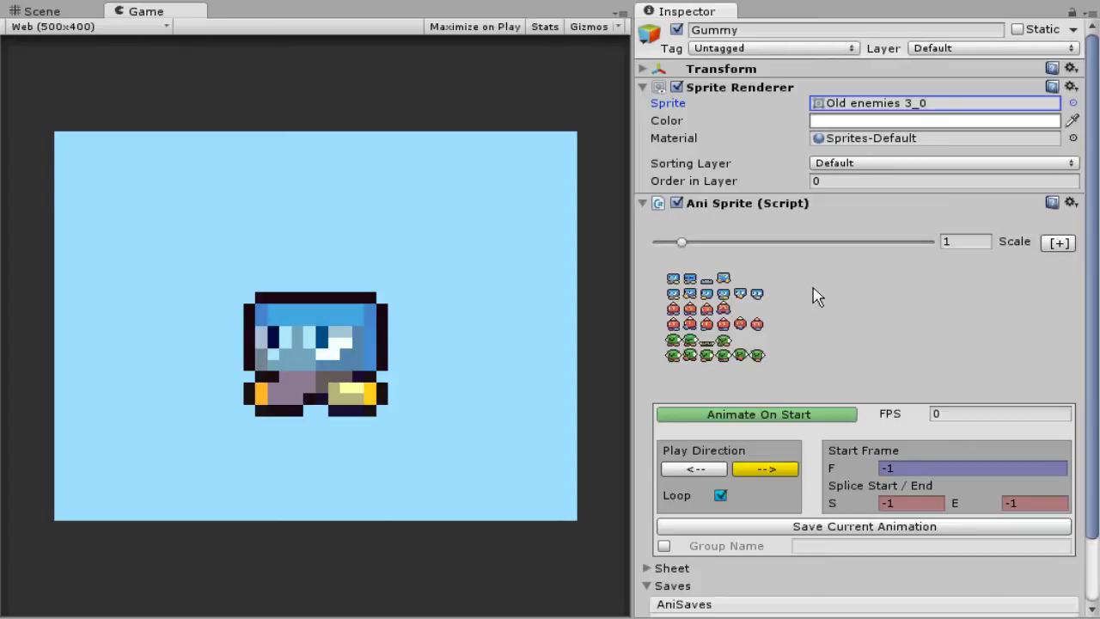
- Enlarge the sprite sheet preview in the Ani Sprite component to a scale of 2.36
drag(683, 243, 719, 242)
scroll(1081, 297, down, 5)
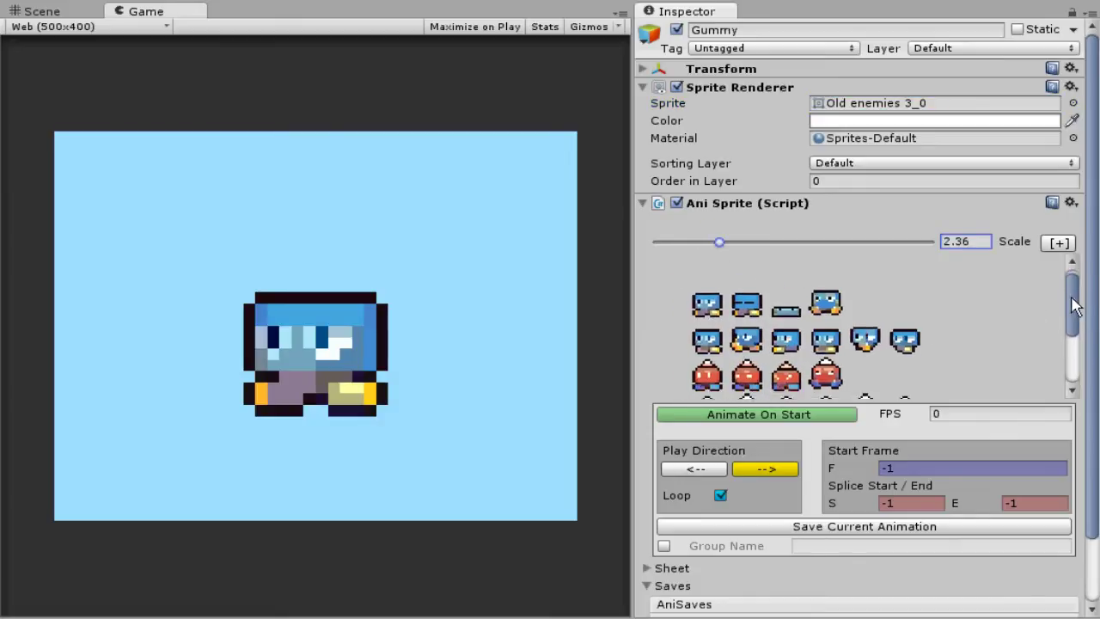
scroll(1081, 297, up, 4)
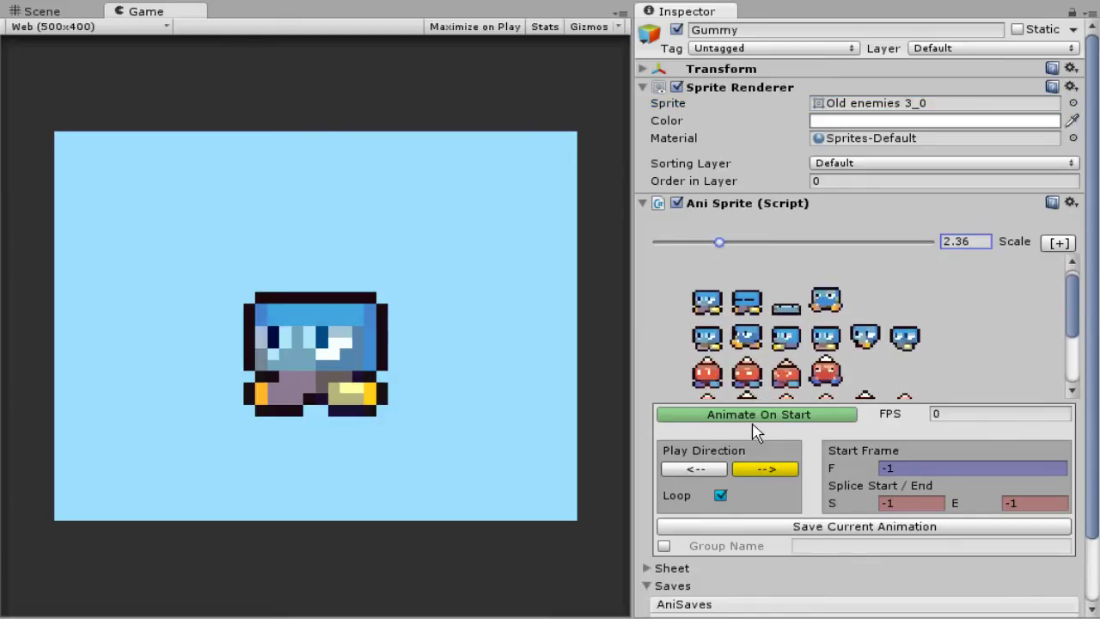
- Add a first frame to the Ani Sprite sheet and assign the Old enemies 3_0 sprite to it
scroll(959, 459, down, 3)
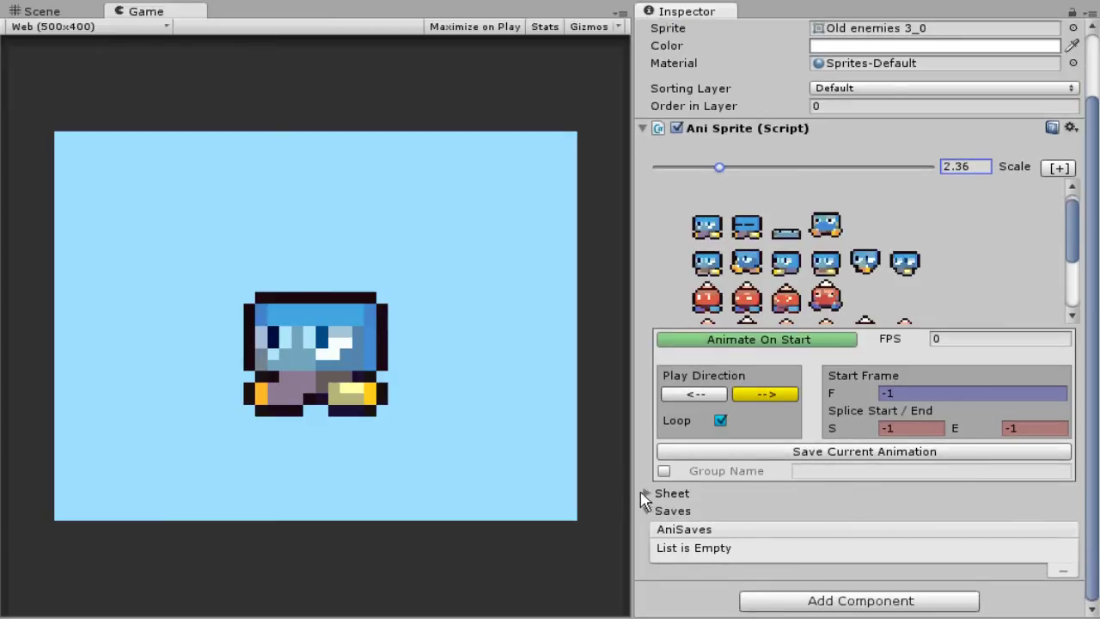
click(646, 493)
scroll(851, 499, down, 2)
click(1038, 516)
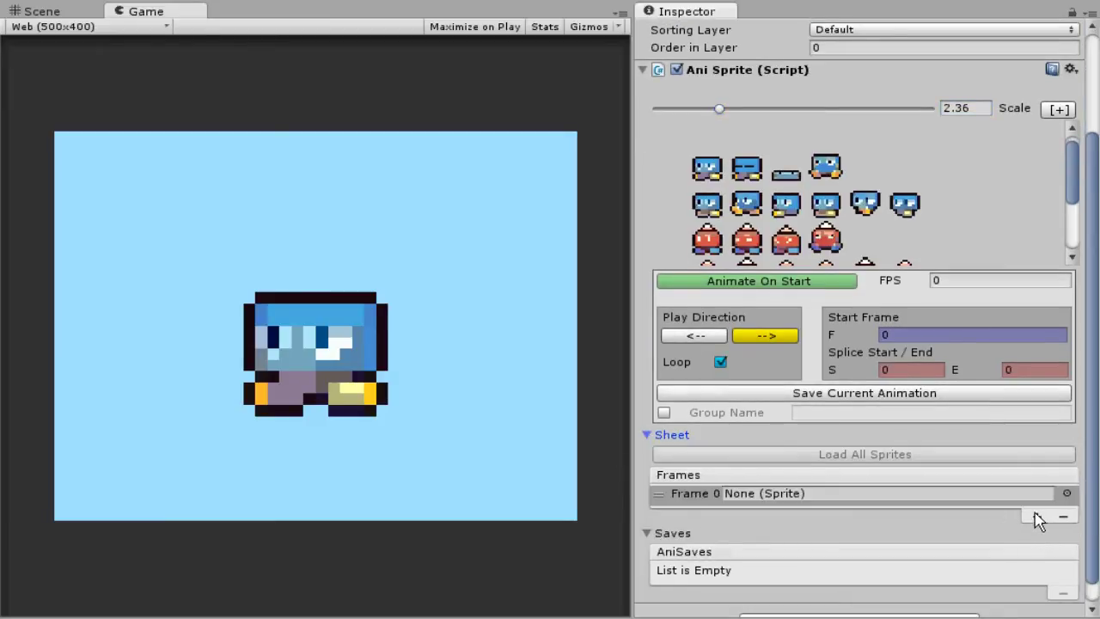
click(1051, 496)
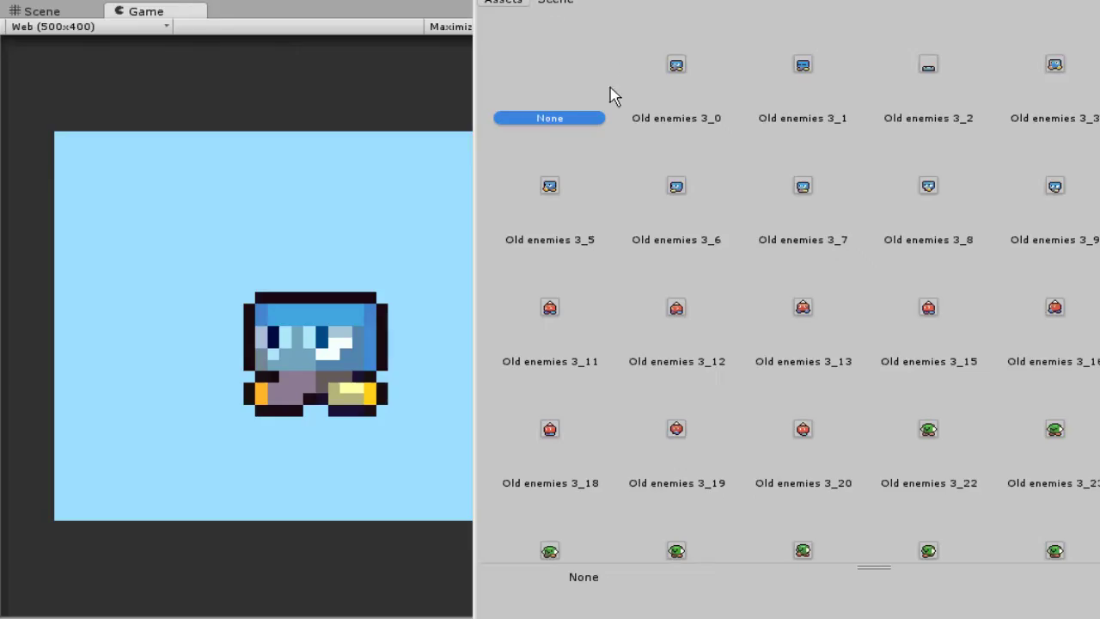
click(677, 67)
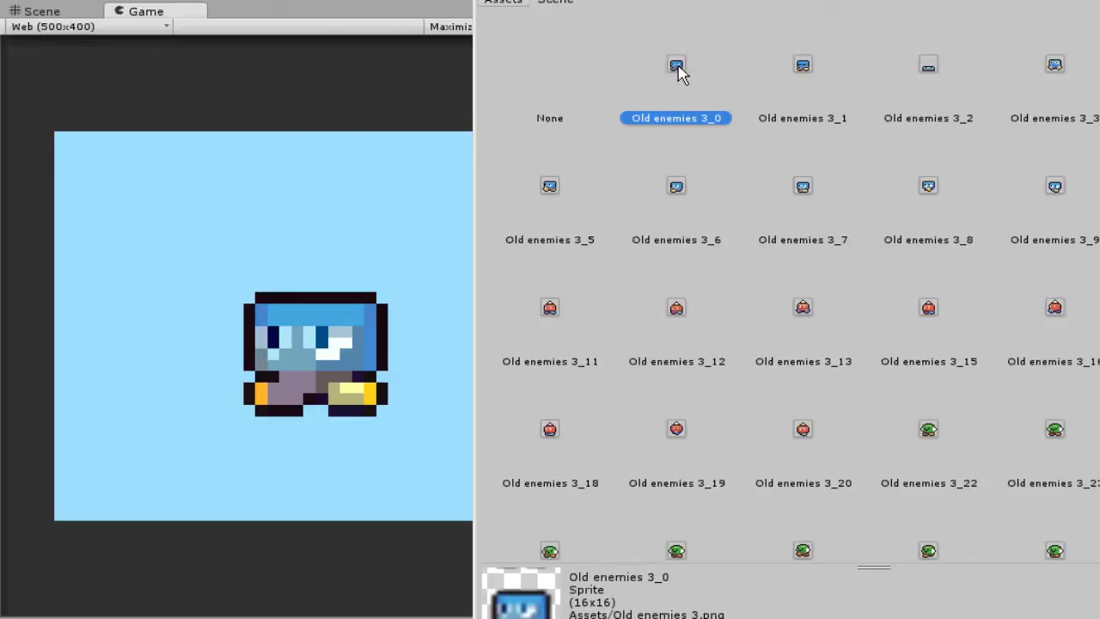
double_click(679, 73)
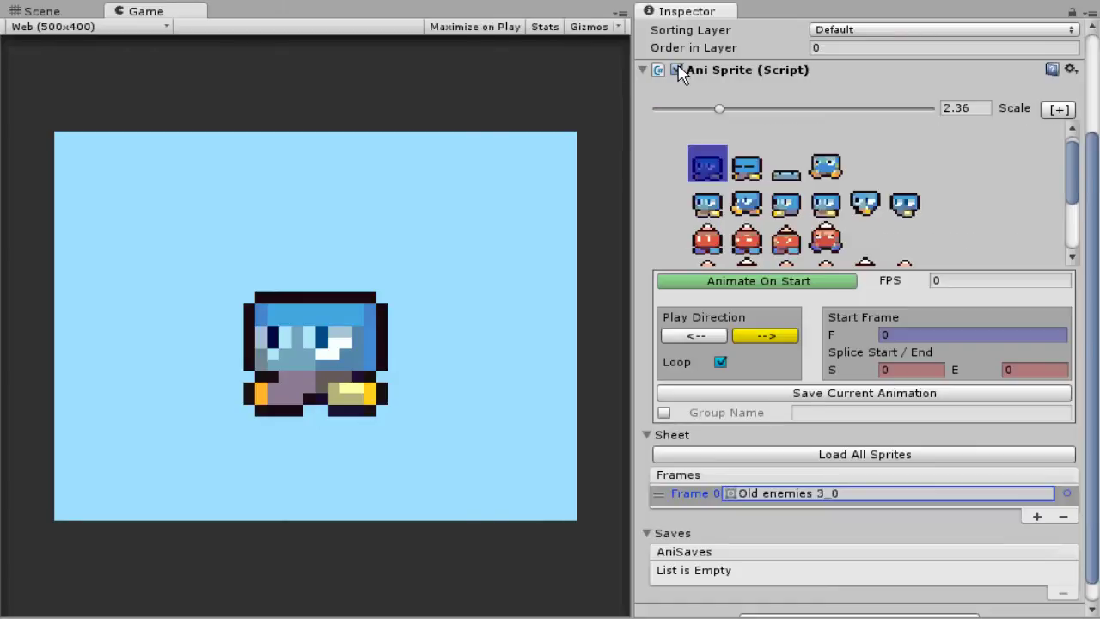
- Load all remaining sprites of the texture into the frame list, review the list and collapse the Sheet section
click(766, 457)
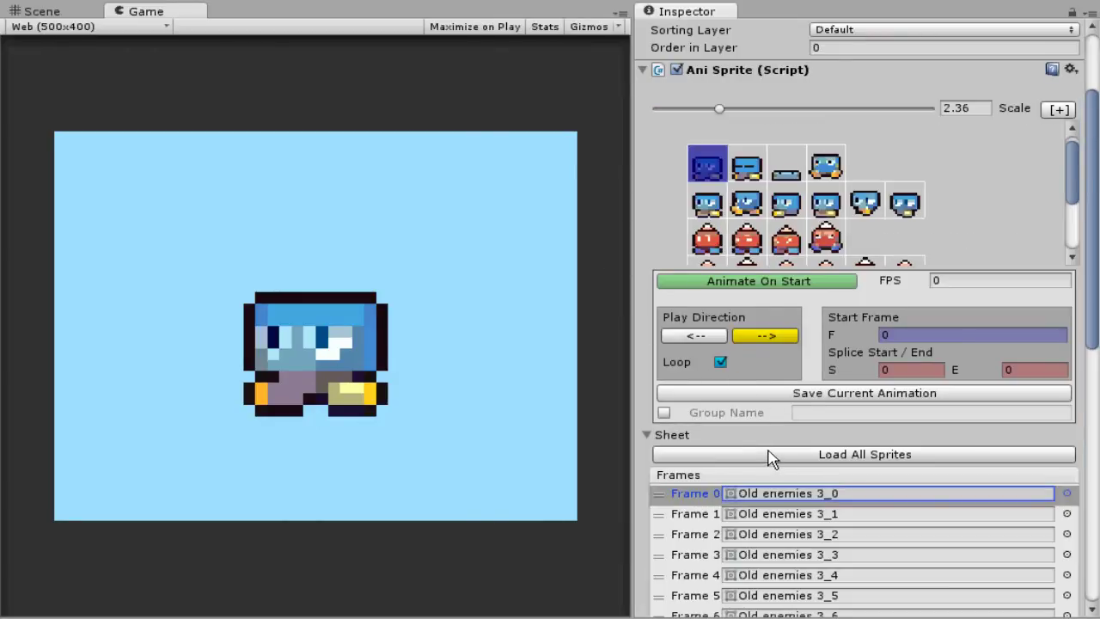
scroll(990, 436, down, 10)
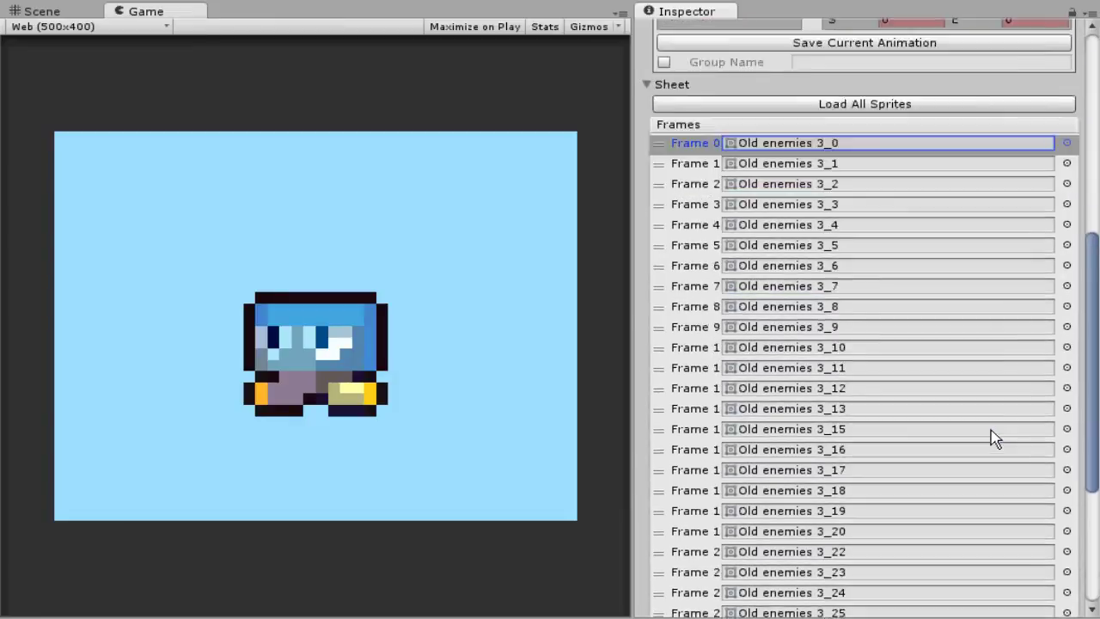
scroll(989, 436, down, 8)
scroll(990, 436, up, 12)
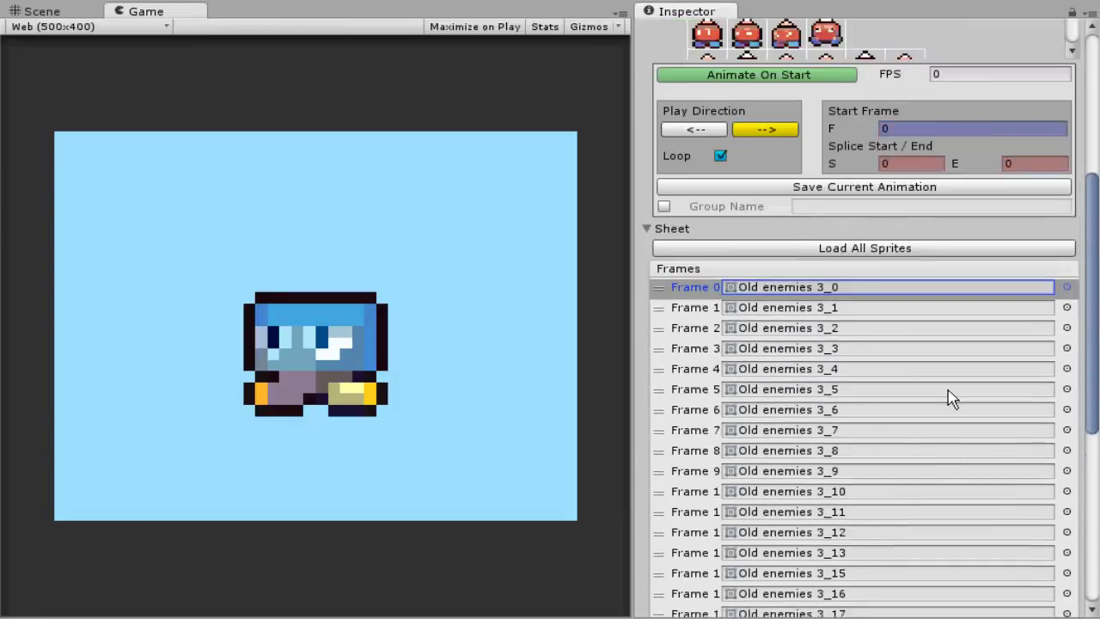
click(651, 231)
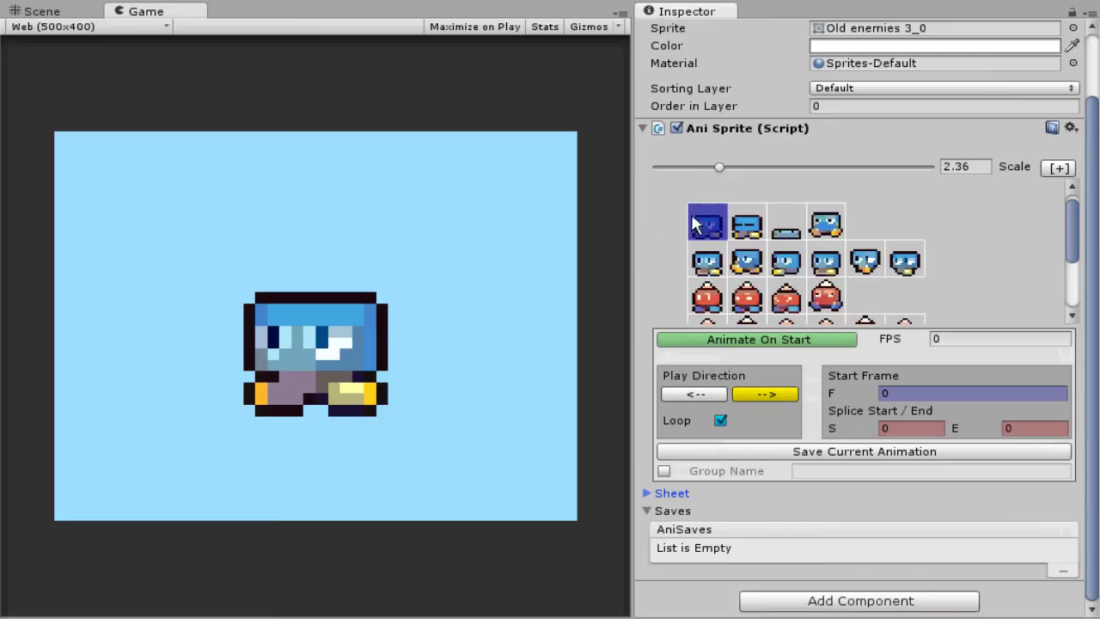
- Try scrubbing the start frame through the sheet to frame 8, return it to 0 and try the splice start and end values
drag(863, 395, 878, 397)
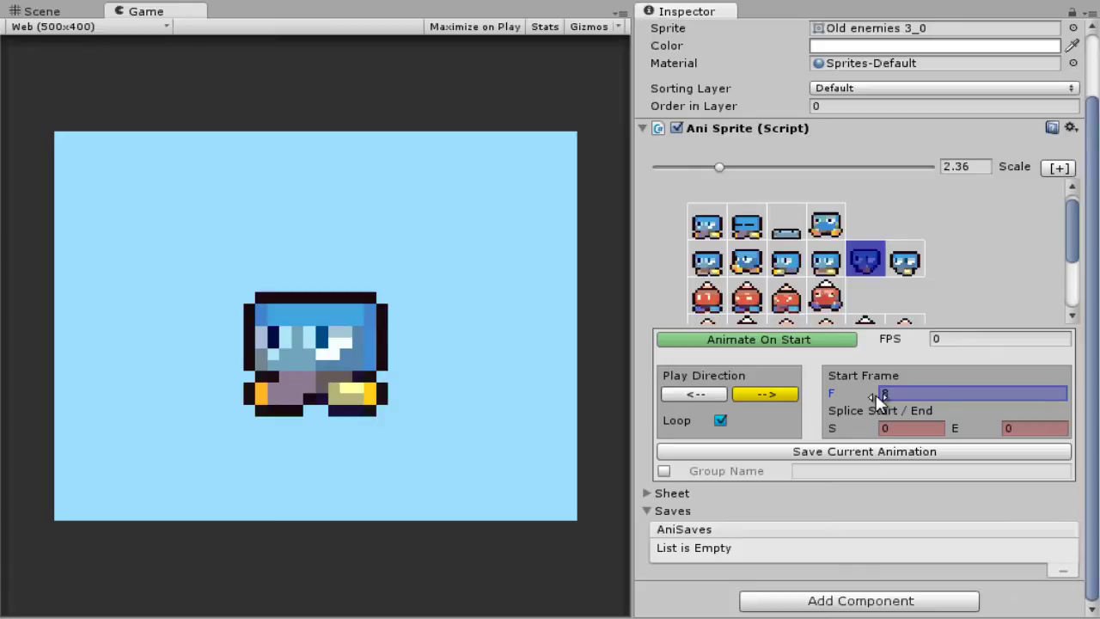
drag(878, 400, 855, 388)
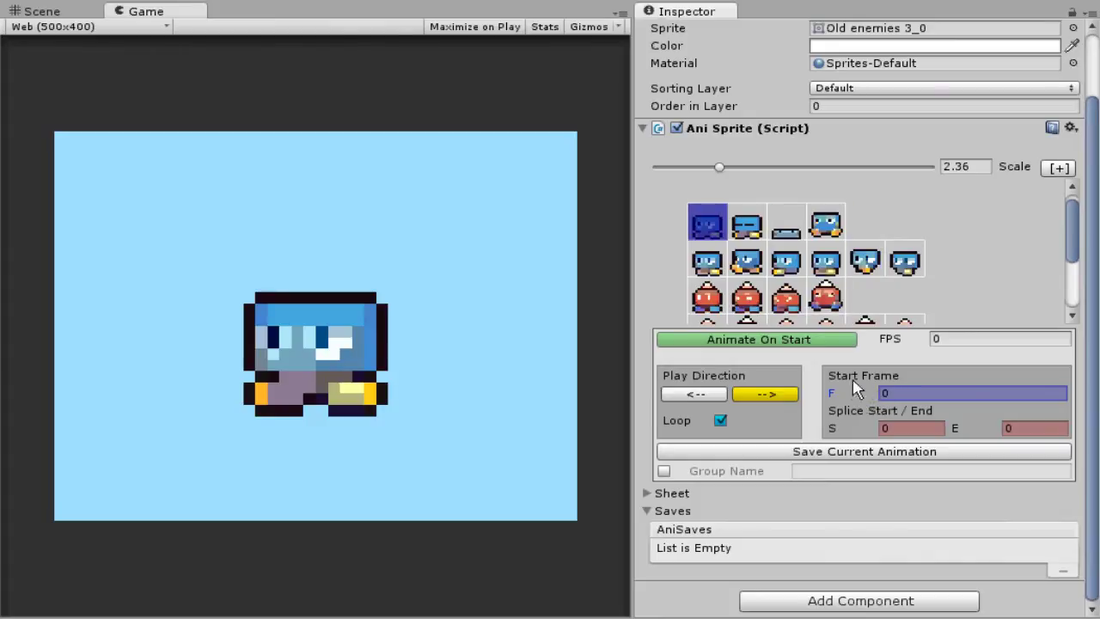
click(854, 427)
click(963, 426)
mouse_move(966, 428)
mouse_down()
mouse_move(984, 428)
mouse_move(966, 428)
mouse_up()
- Open the separate sprite viewer, dock it below the game view and enlarge its preview to a scale of 3.52
click(1058, 167)
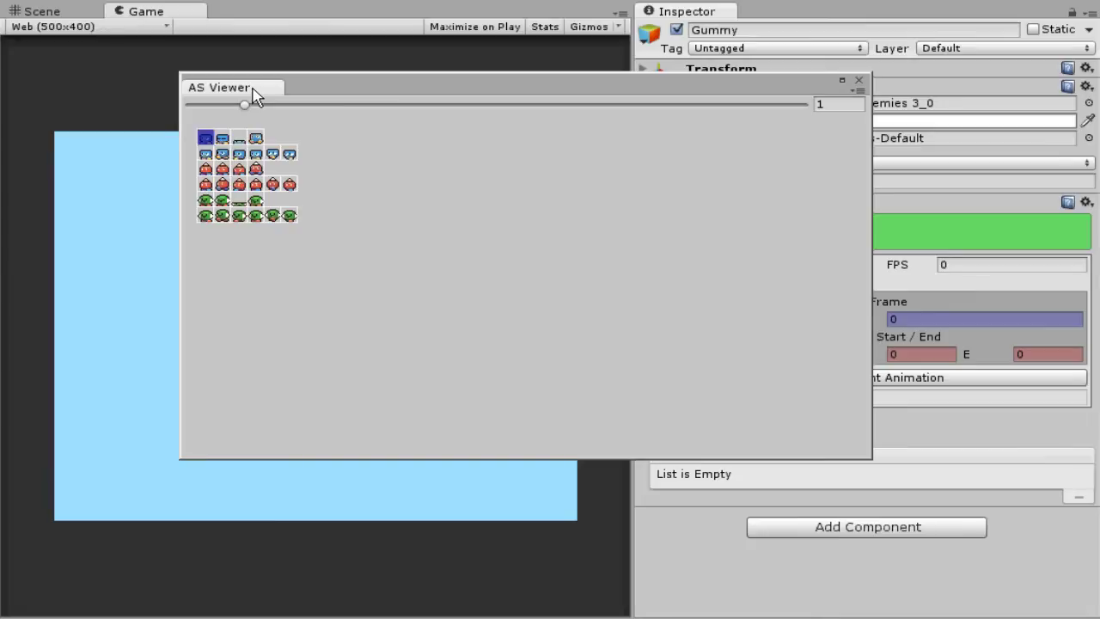
drag(254, 96, 304, 432)
drag(110, 440, 204, 448)
drag(621, 478, 621, 504)
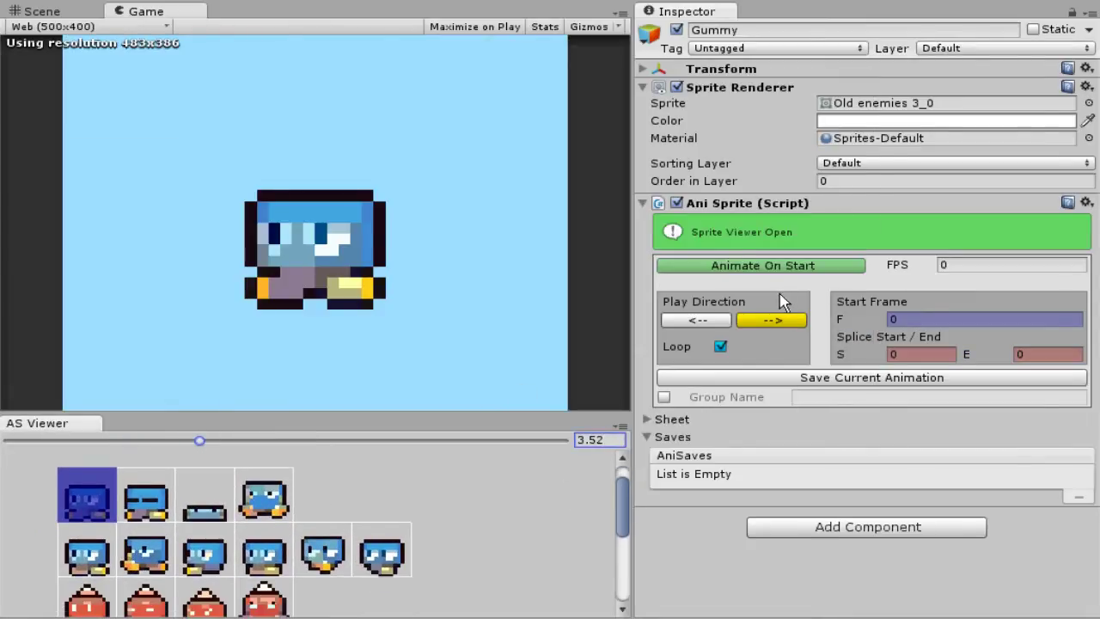
- Set the animation to 5 FPS with a splice range from frame 0 to 3, and save it
click(972, 265)
text(5)
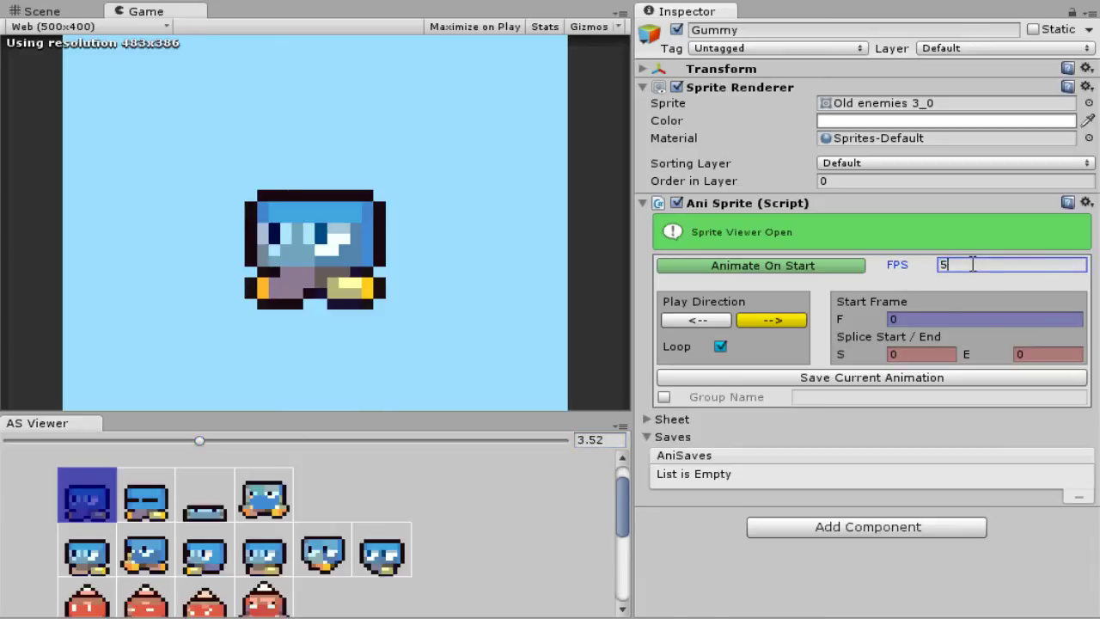
click(929, 319)
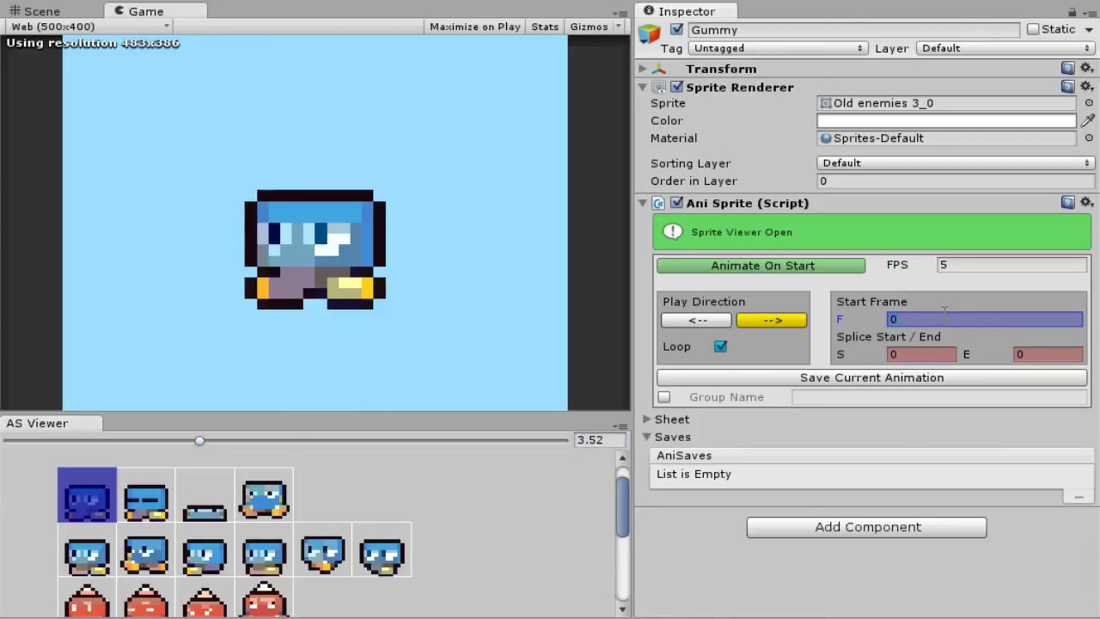
click(914, 355)
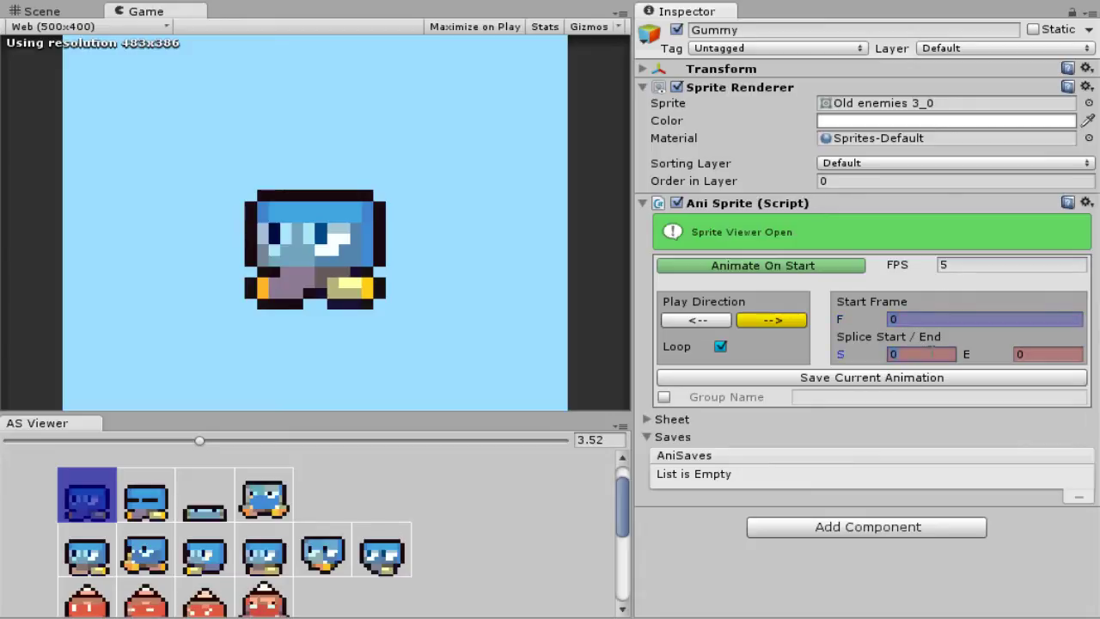
click(1040, 355)
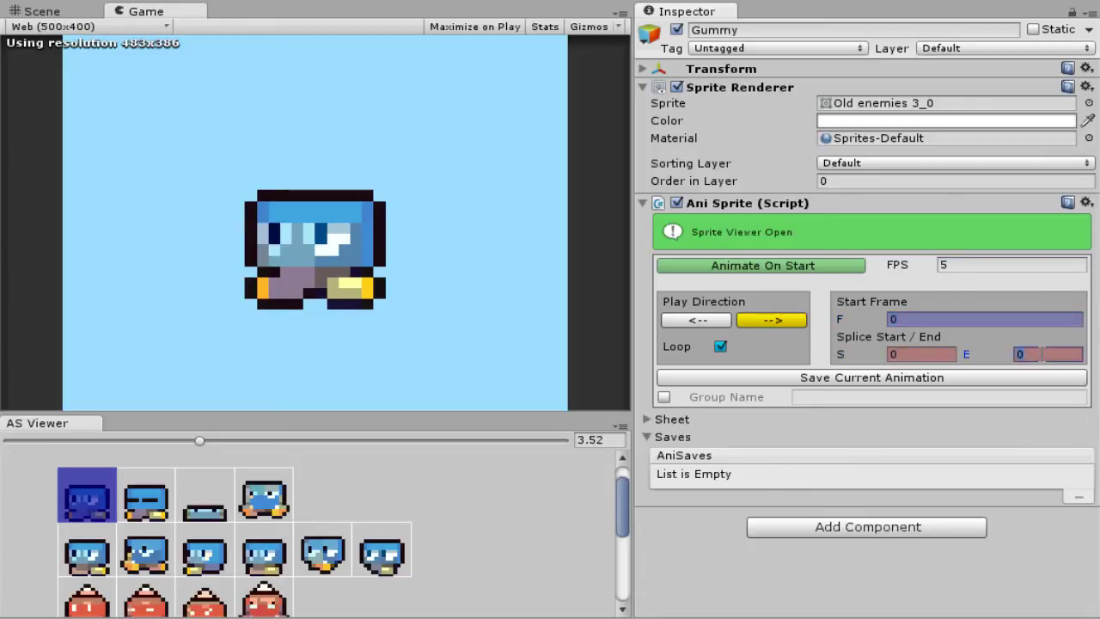
text(3)
click(935, 383)
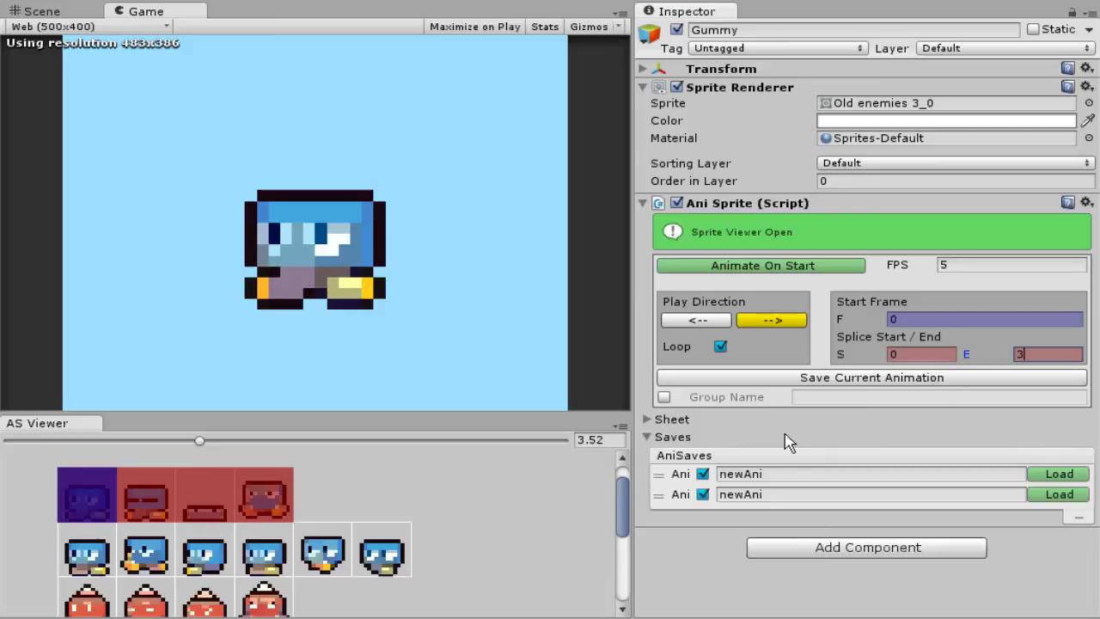
- Remove the duplicate saved animation and rename the remaining one PopUp
click(679, 497)
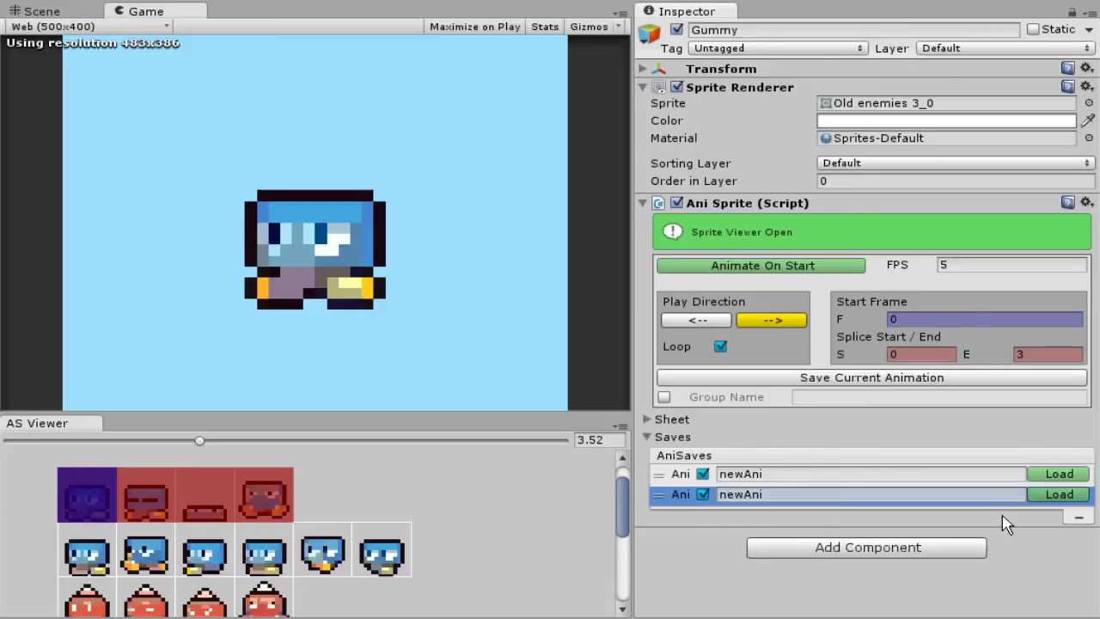
click(1076, 518)
click(903, 474)
text(PopUp)
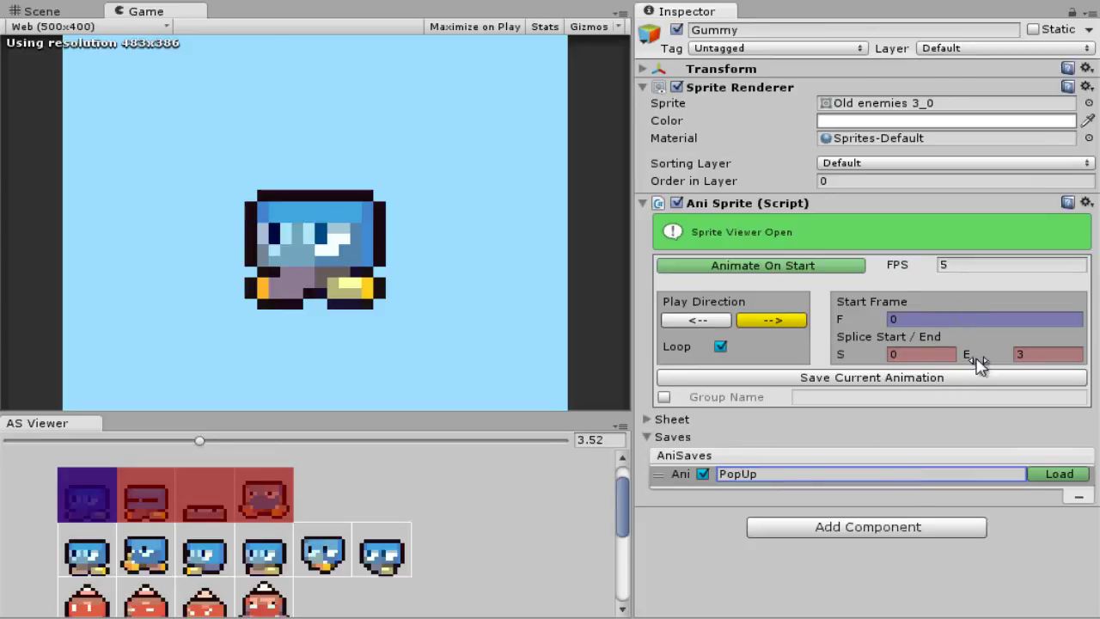
- Set the splice end to frame 2, save the current animation and name the new save Die
click(922, 353)
click(1039, 350)
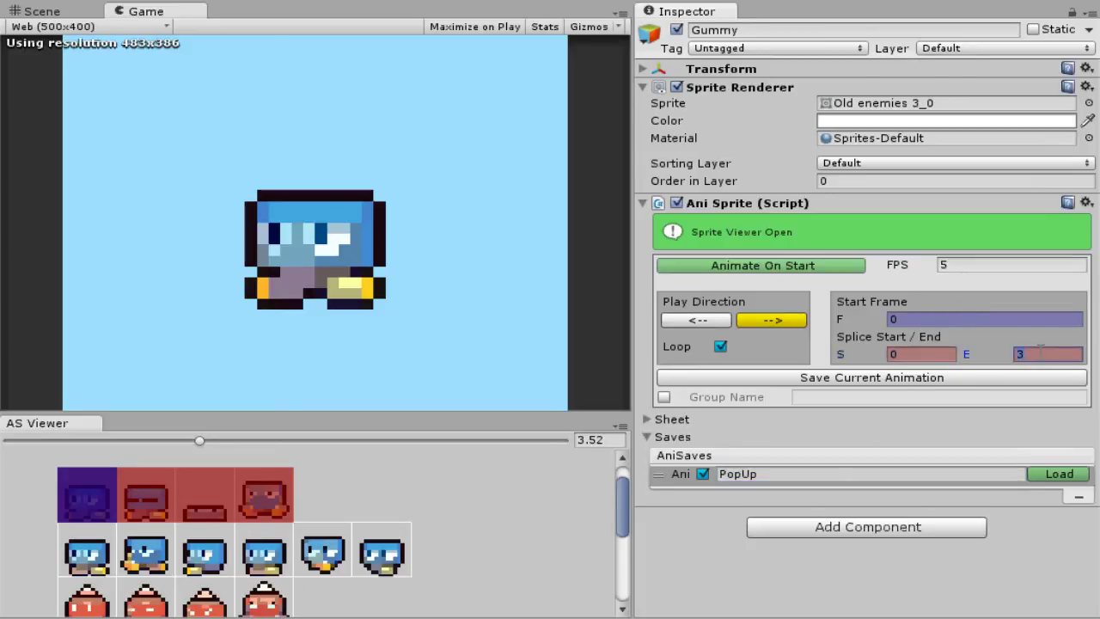
text(2)
click(971, 378)
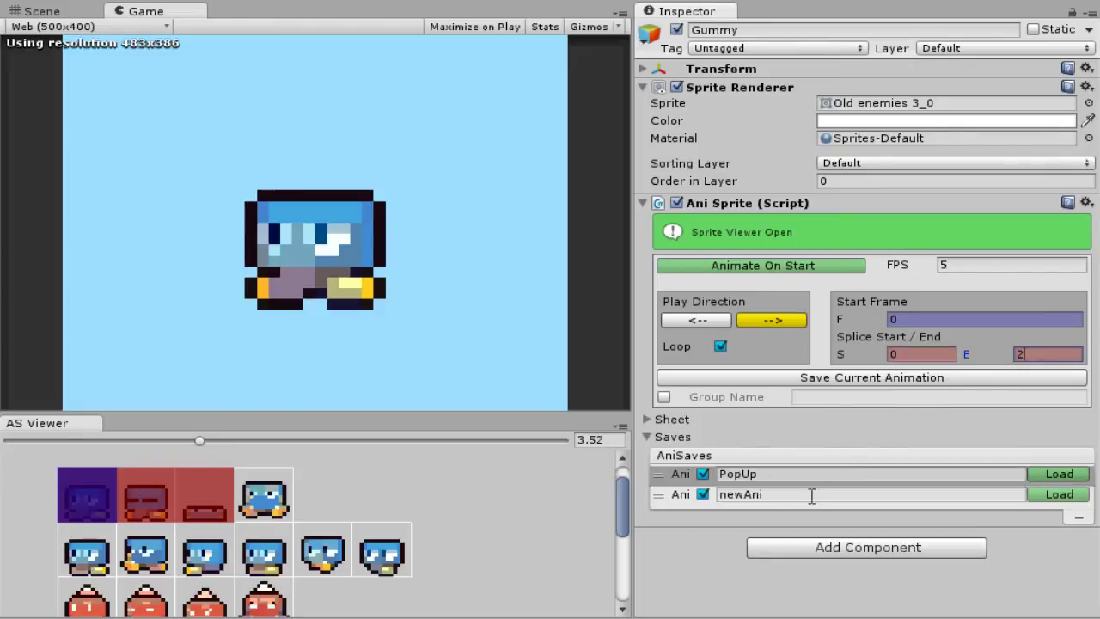
click(812, 495)
text(Die)
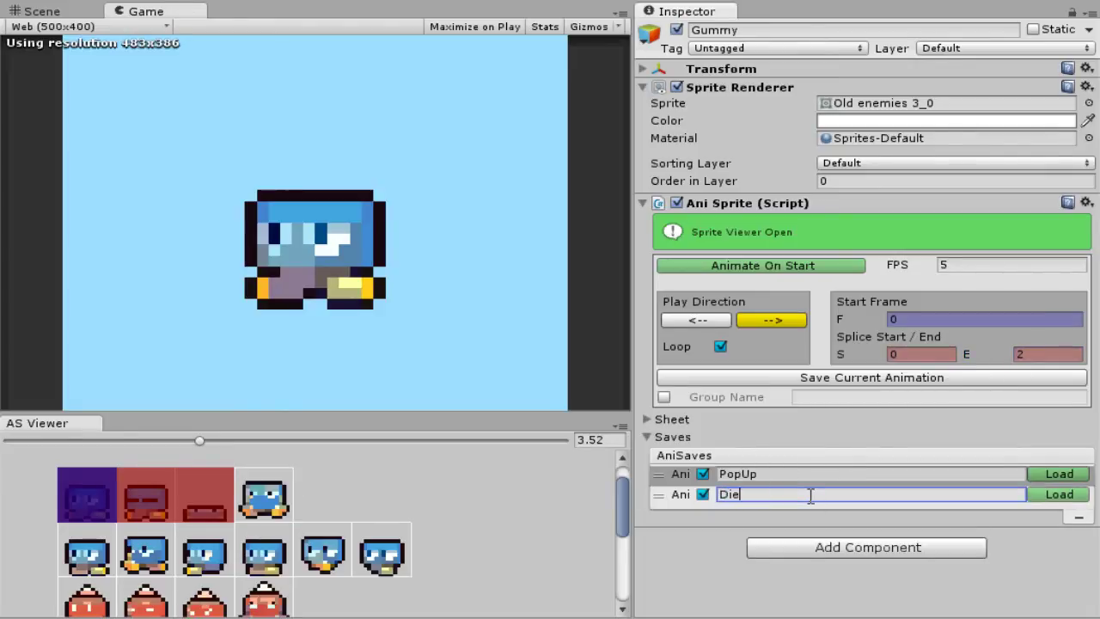
- Turn off looping for the saved PopUp and Die animations, keeping the current animation's Loop option enabled
click(692, 477)
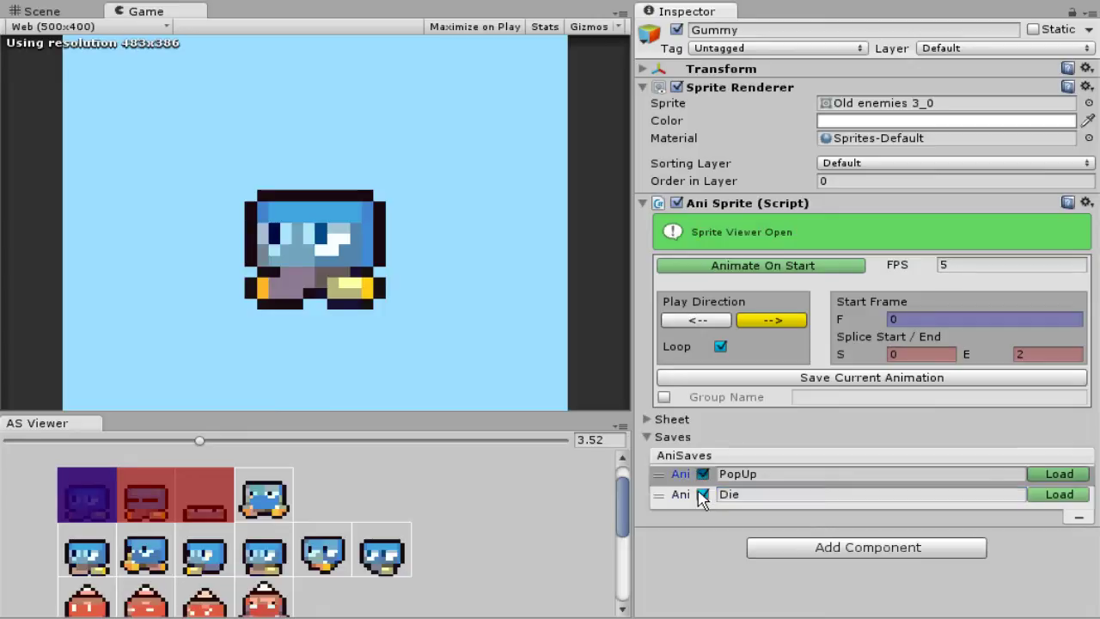
click(721, 347)
click(720, 347)
- Set the splice range from frame 4 to 9, save the current animation and name the new save Walk
click(921, 354)
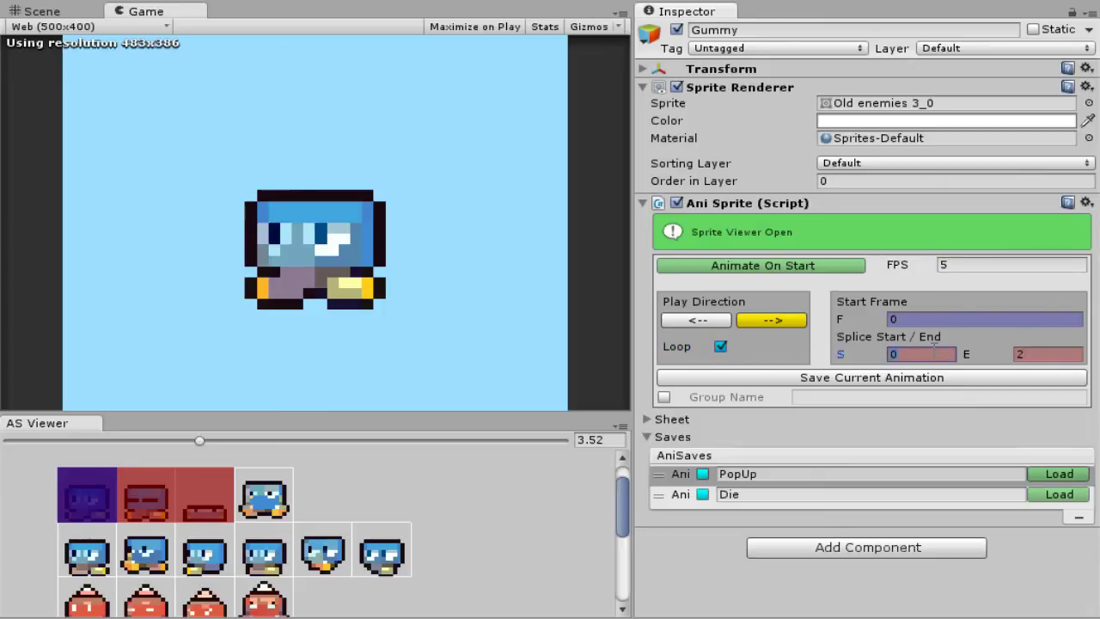
text(4)
click(1045, 354)
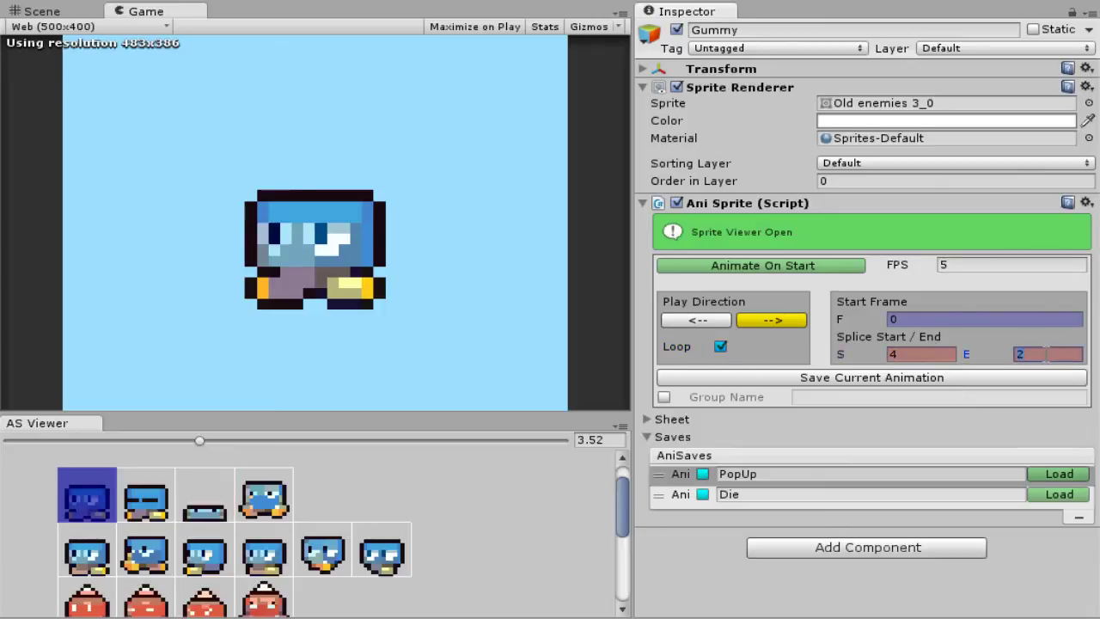
text(6)
drag(985, 355, 994, 358)
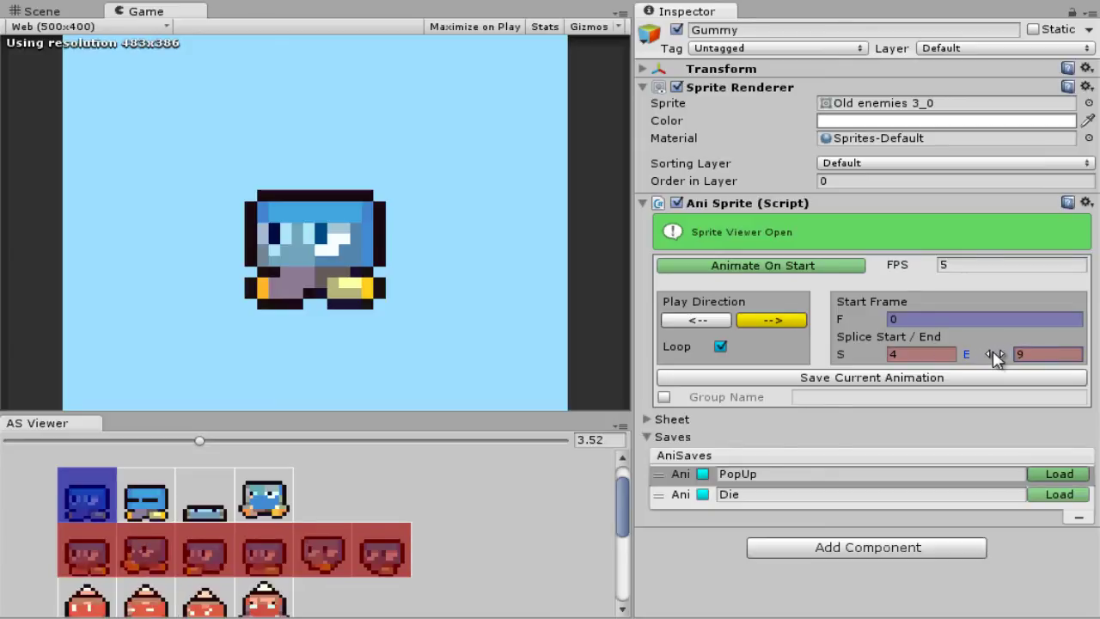
click(919, 380)
click(781, 513)
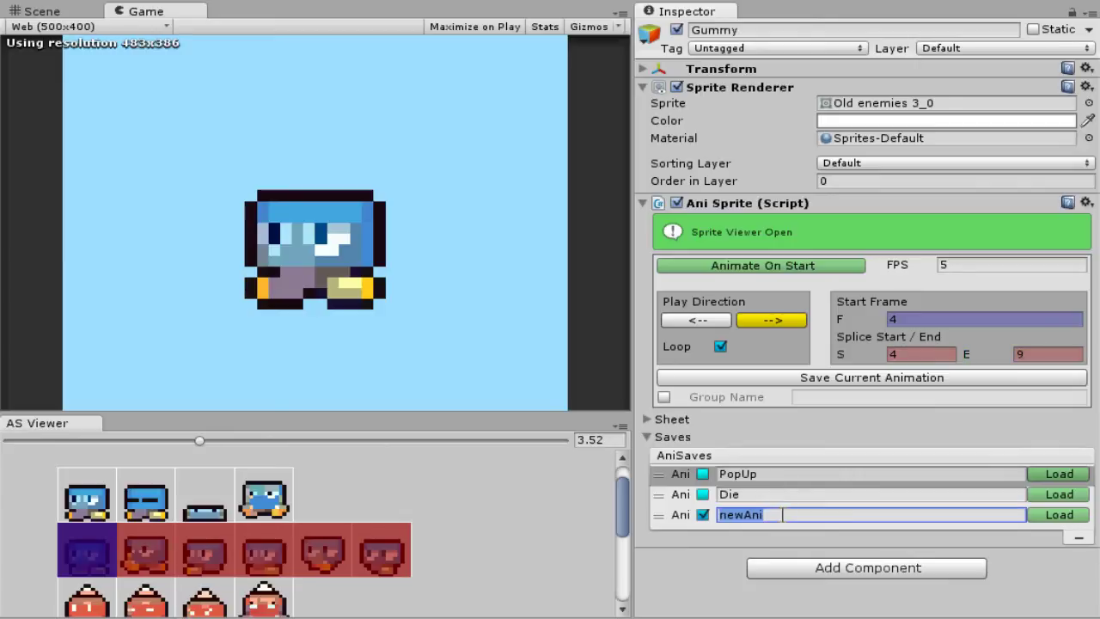
text(Walk)
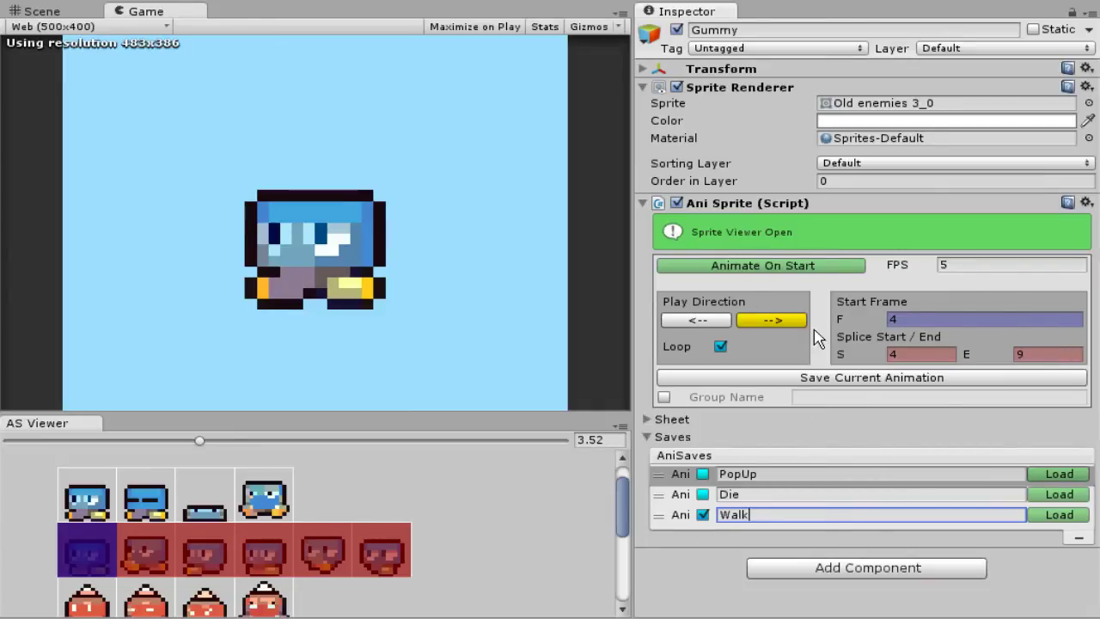
- Load the saved PopUp, Die and Walk animations in turn to check their splice ranges
click(1062, 475)
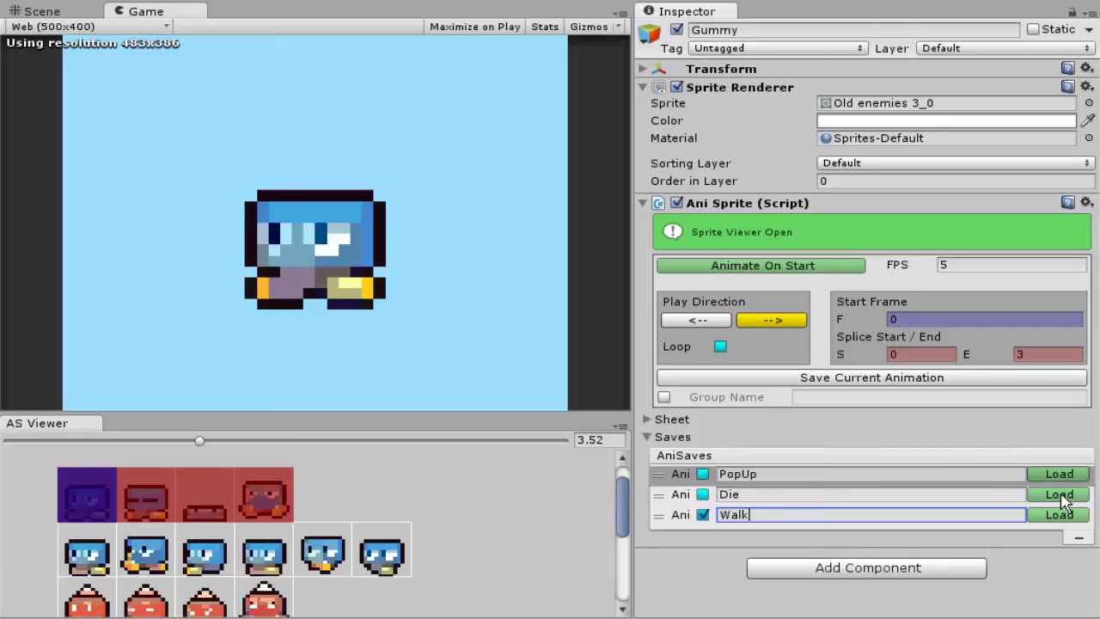
click(1063, 494)
click(1059, 514)
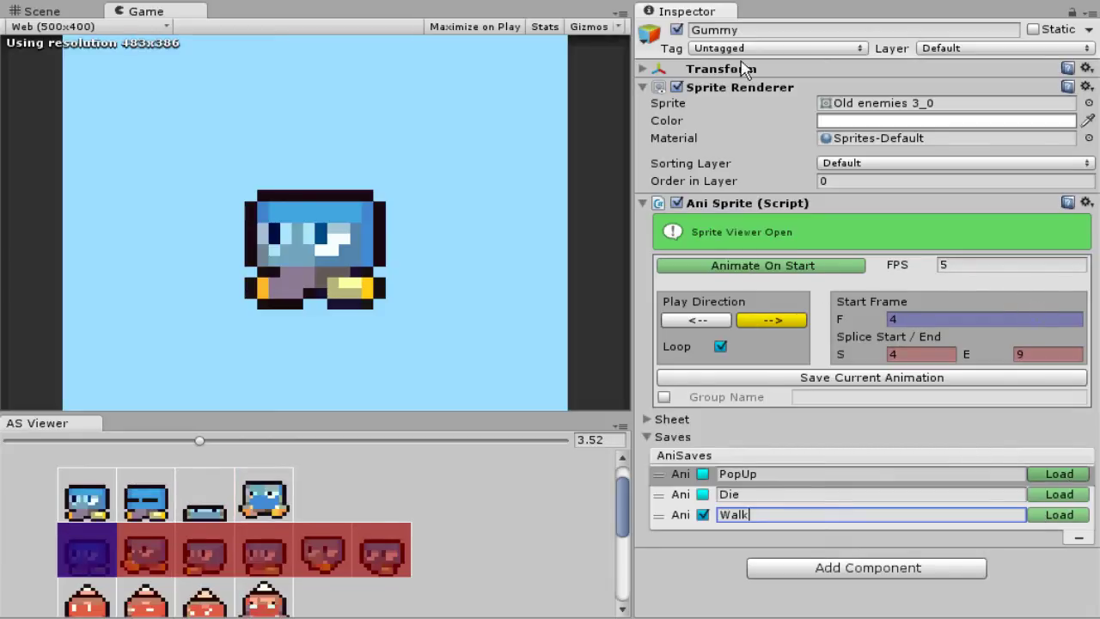
- Run the scene to preview the Walk animation, stop playback and load the saved PopUp animation
click(705, 0)
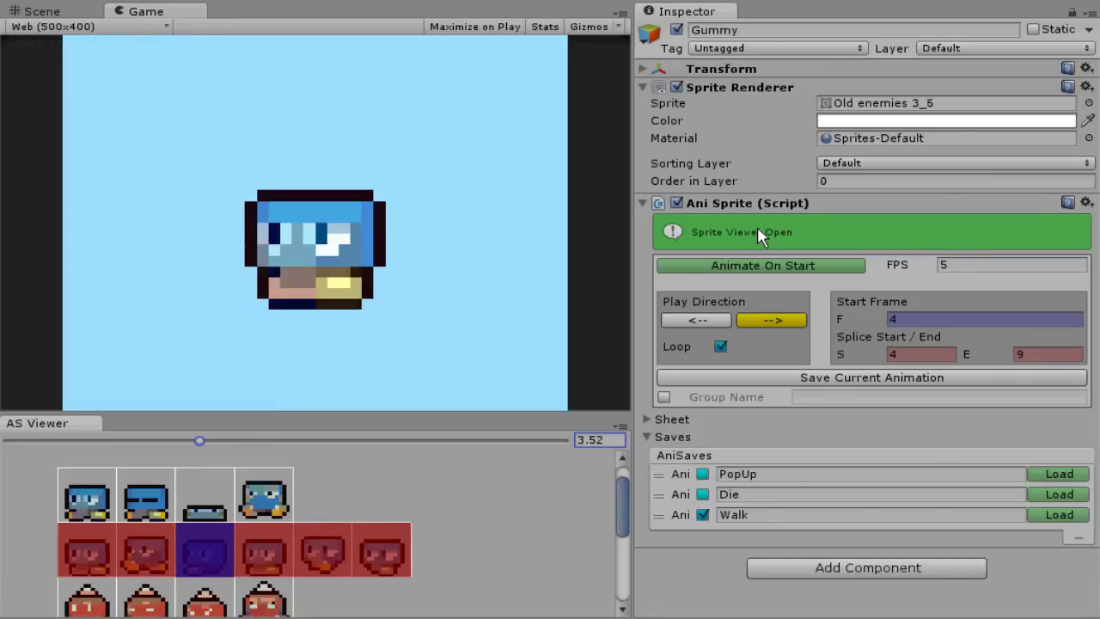
key(ctrl+p)
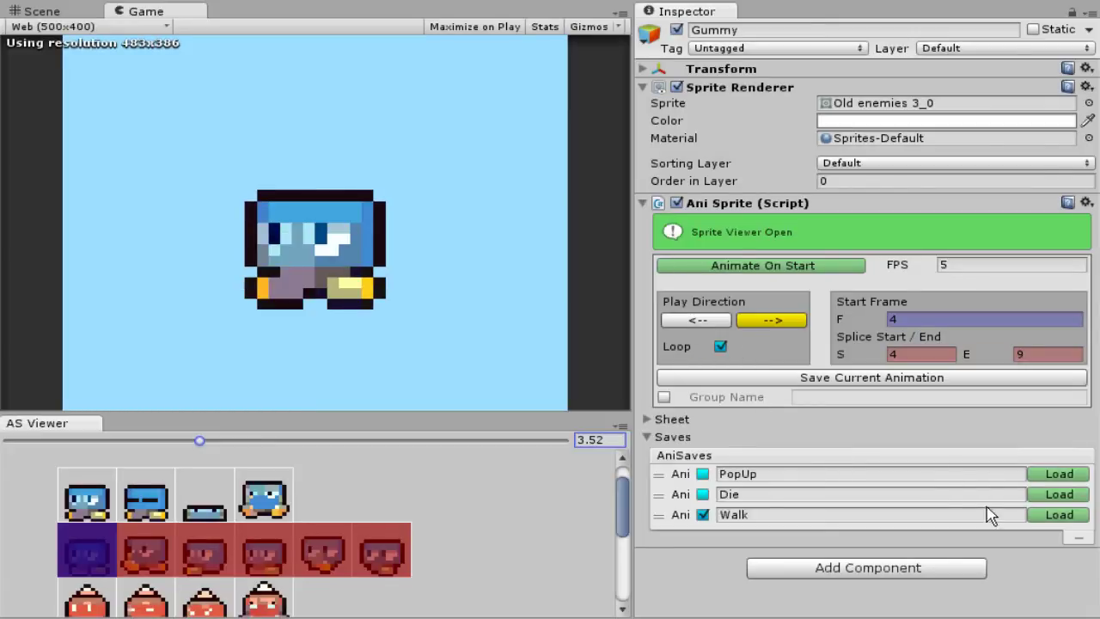
click(1055, 478)
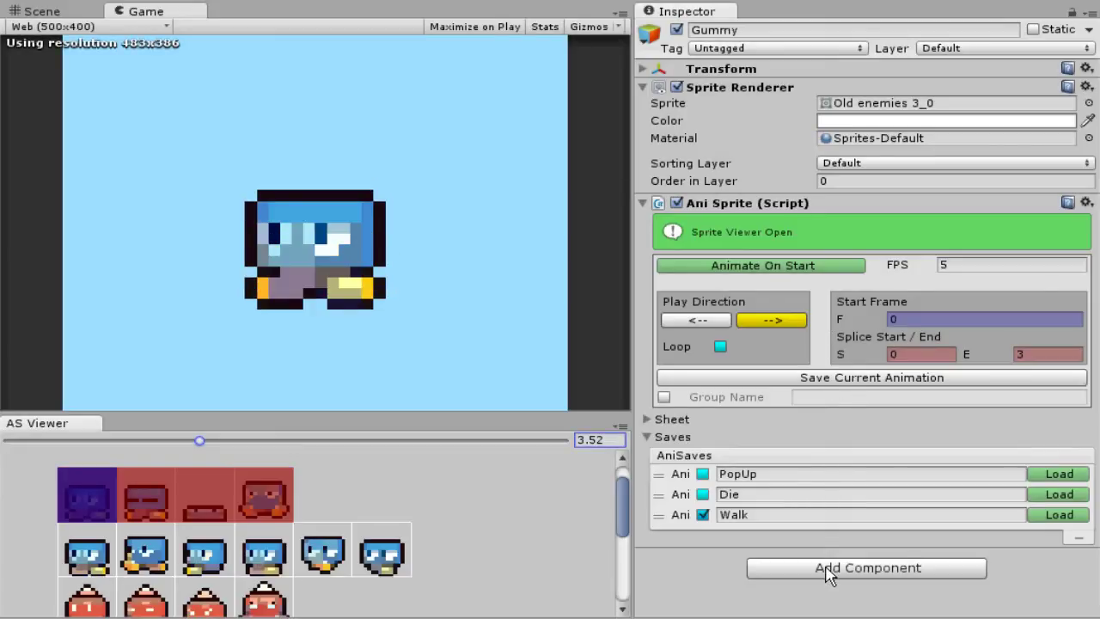
- Collapse the Ani Sprite component and add the AniStitch component to Gummy
click(644, 204)
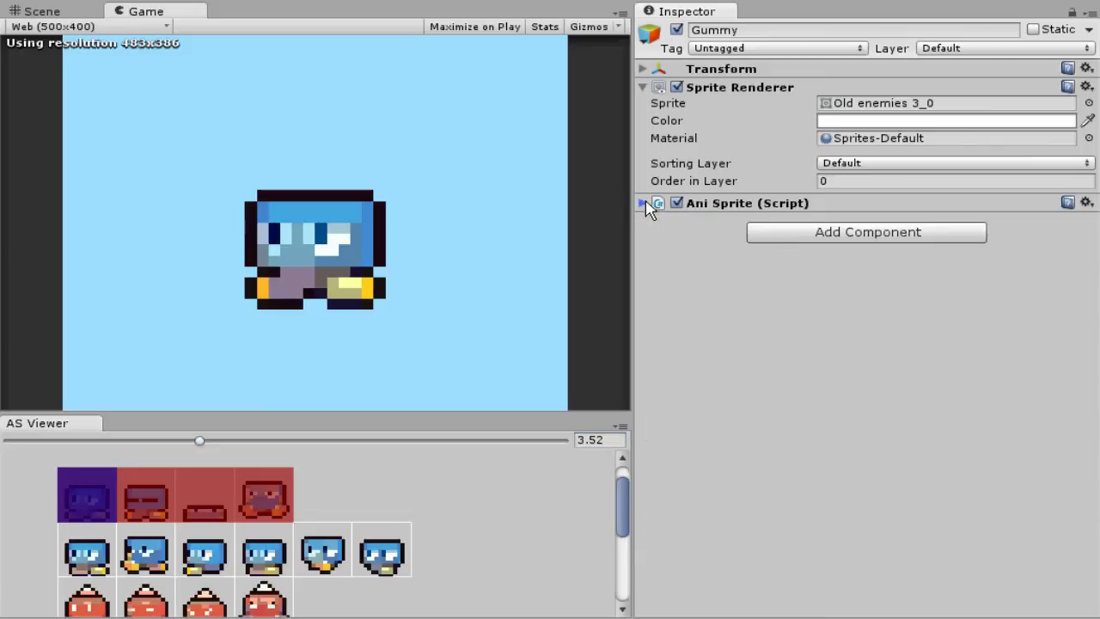
click(802, 235)
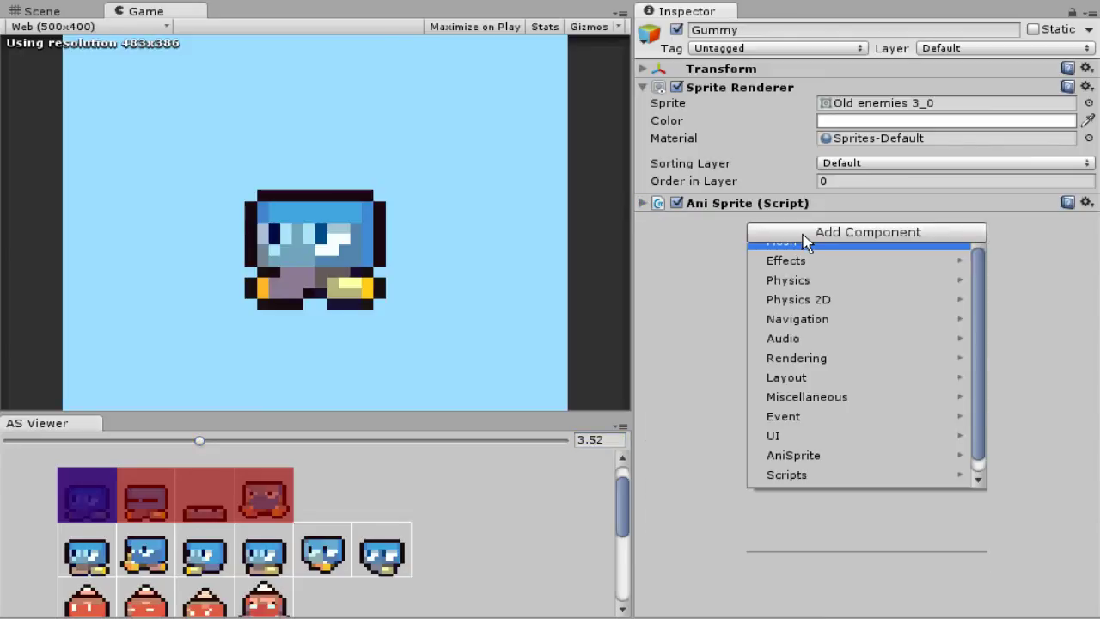
click(814, 517)
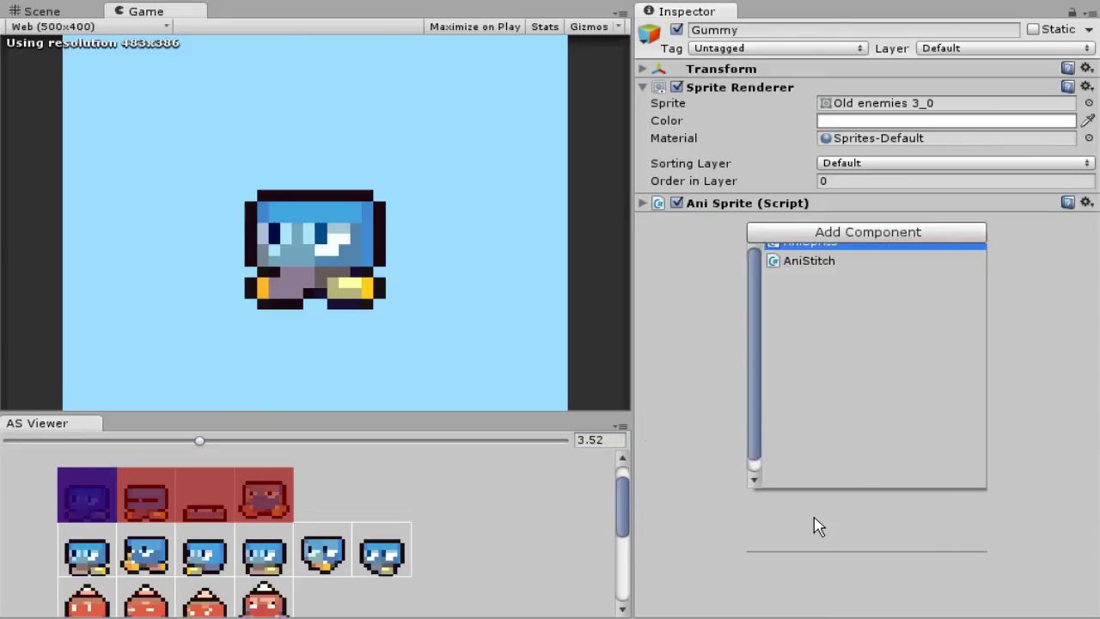
click(807, 328)
- Create a new stitch named PopWalk in the Ani Stitch component
click(843, 238)
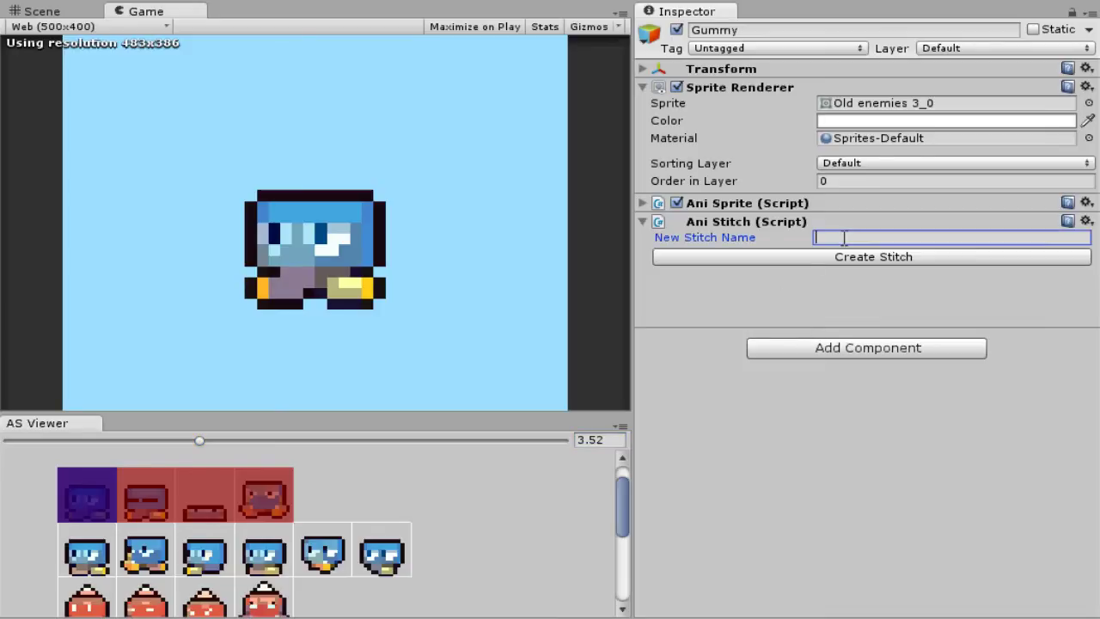
text(PopWalk)
click(847, 257)
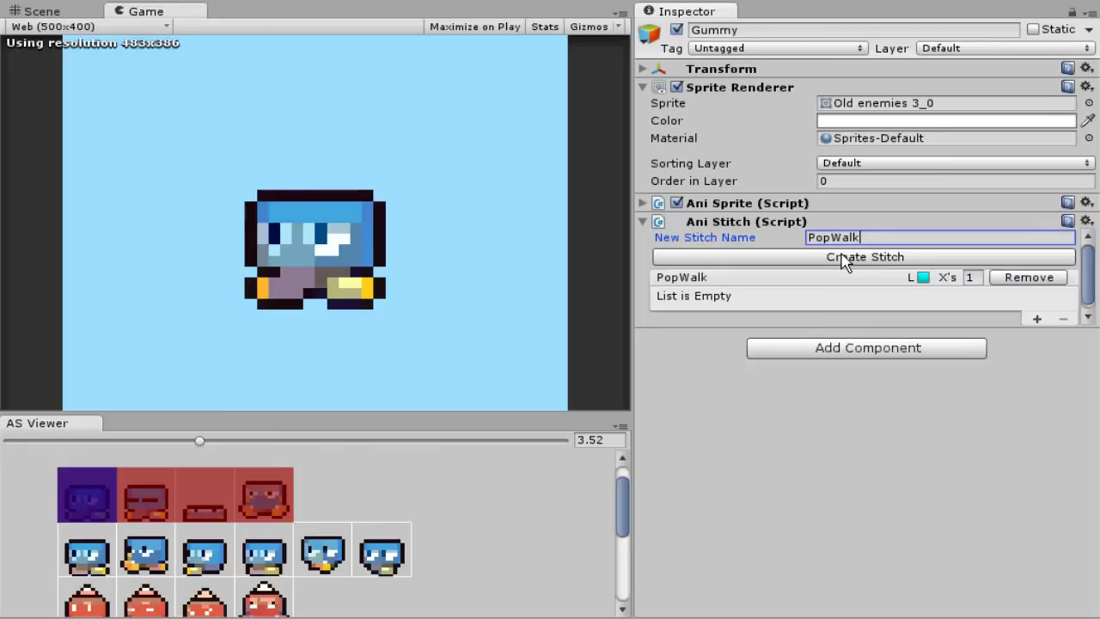
- Add four slices to the PopWalk stitch
click(1036, 318)
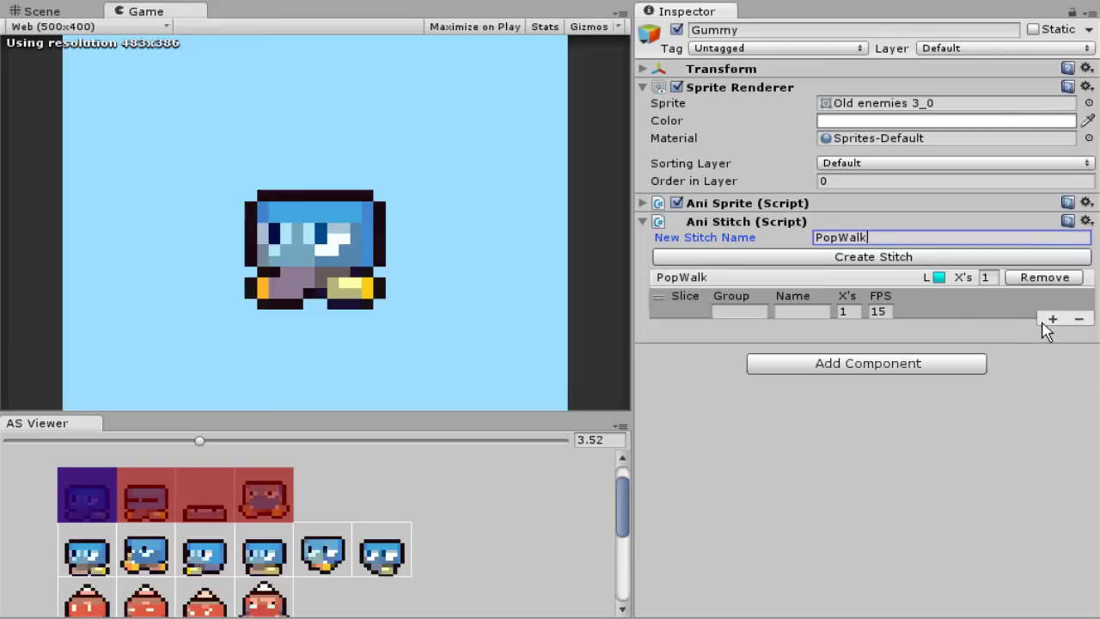
click(1038, 331)
click(1036, 339)
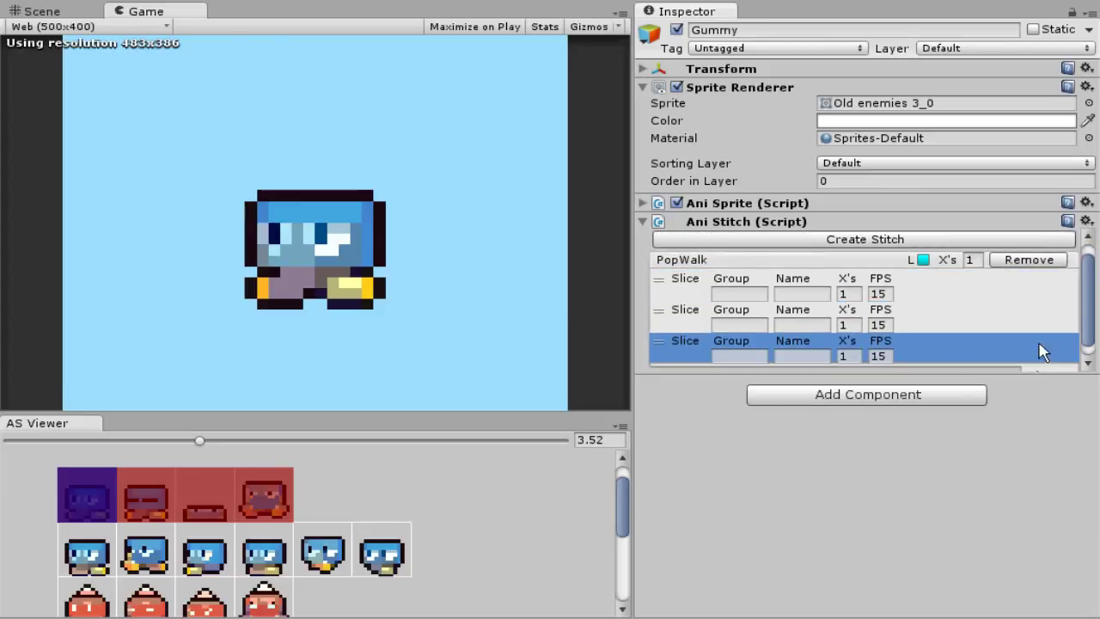
click(1039, 359)
scroll(1038, 374, down, 1)
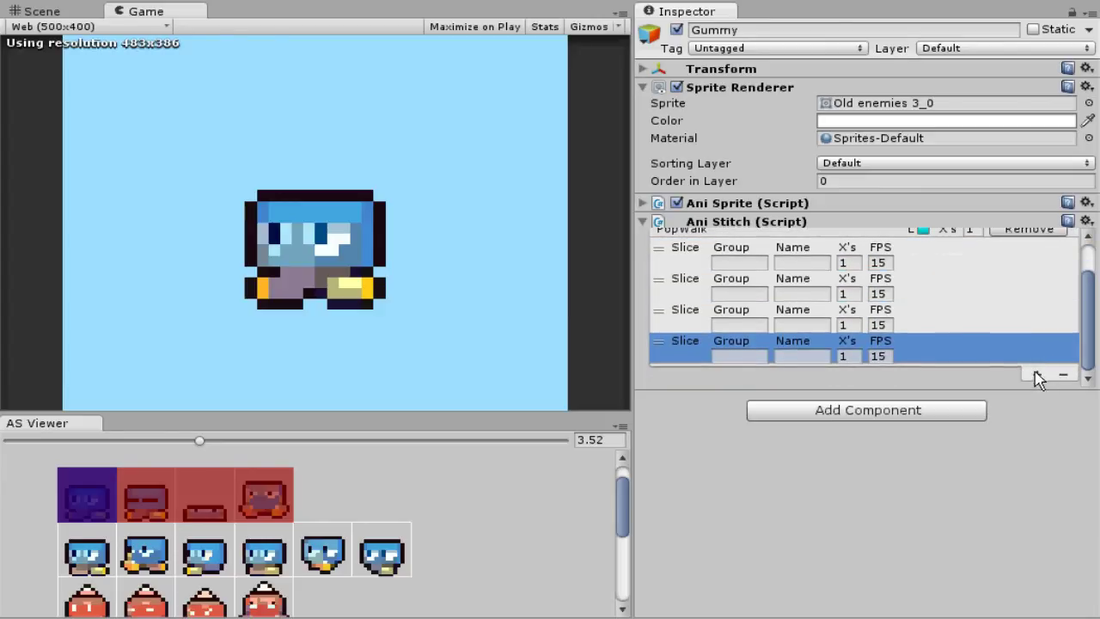
- Set the first PopWalk slice to the Walk animation with 3 repeats (X's) and 5 FPS
click(756, 263)
click(811, 263)
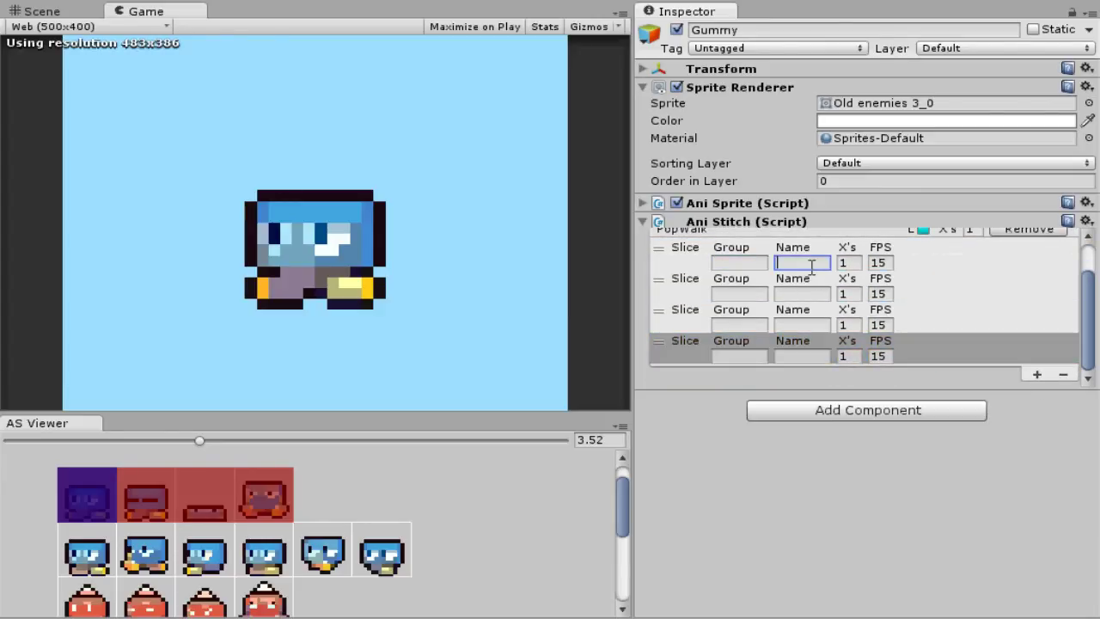
click(855, 263)
text(3)
key(Tab)
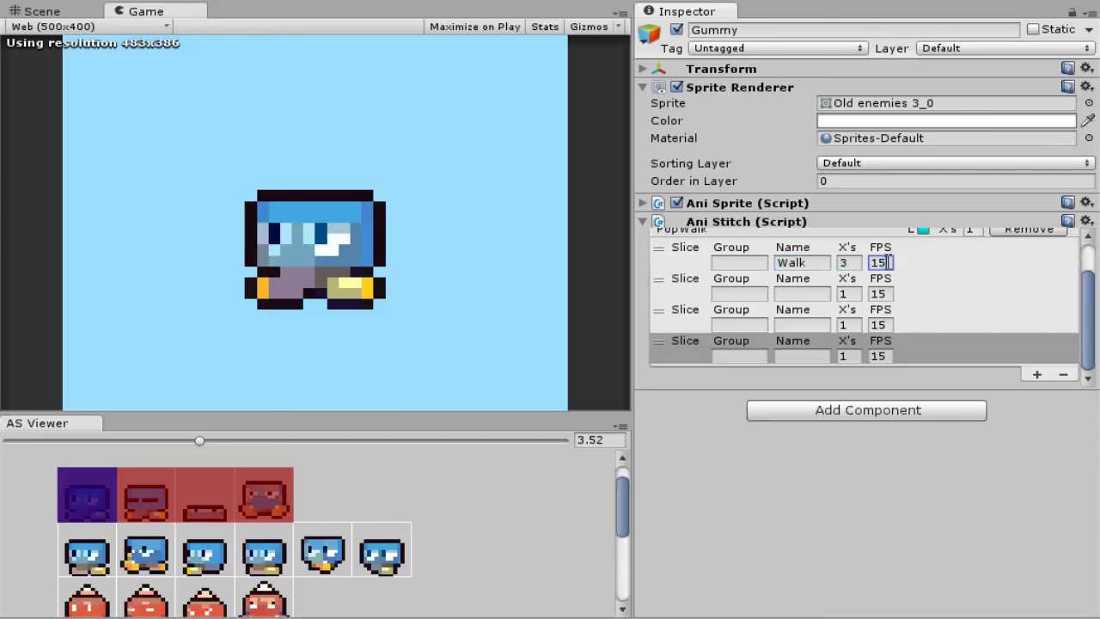
text(5)
- Set the FPS of the second, third and fourth PopWalk slices to 5
click(879, 294)
text(5)
click(878, 325)
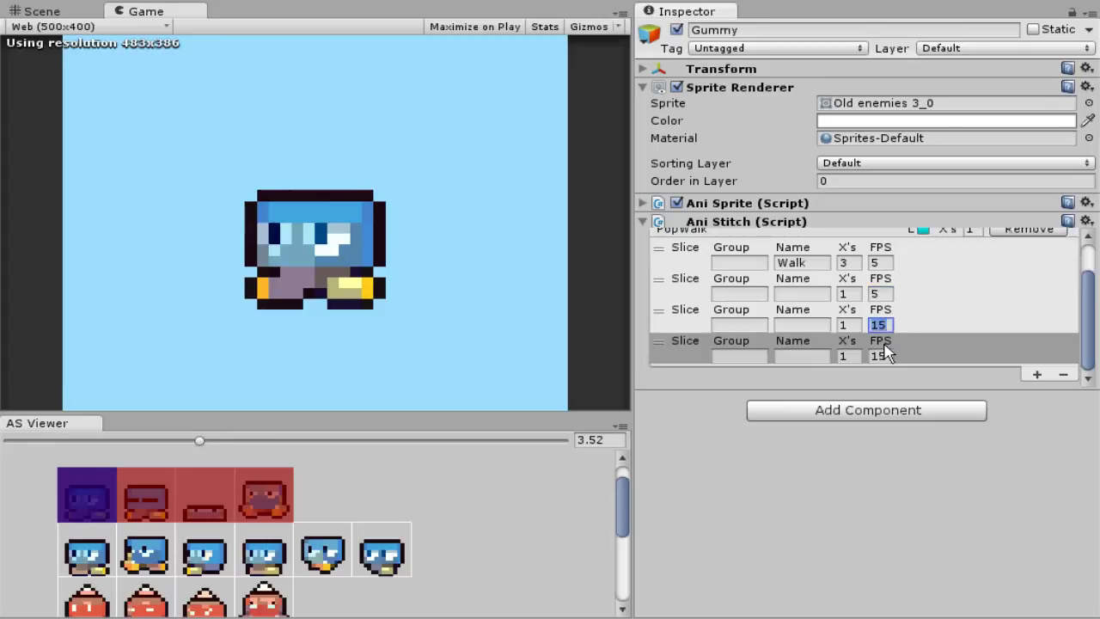
text(5)
click(877, 356)
text(5)
- Name the second, third and fourth PopWalk slices PopUp, Walk and Die
click(814, 294)
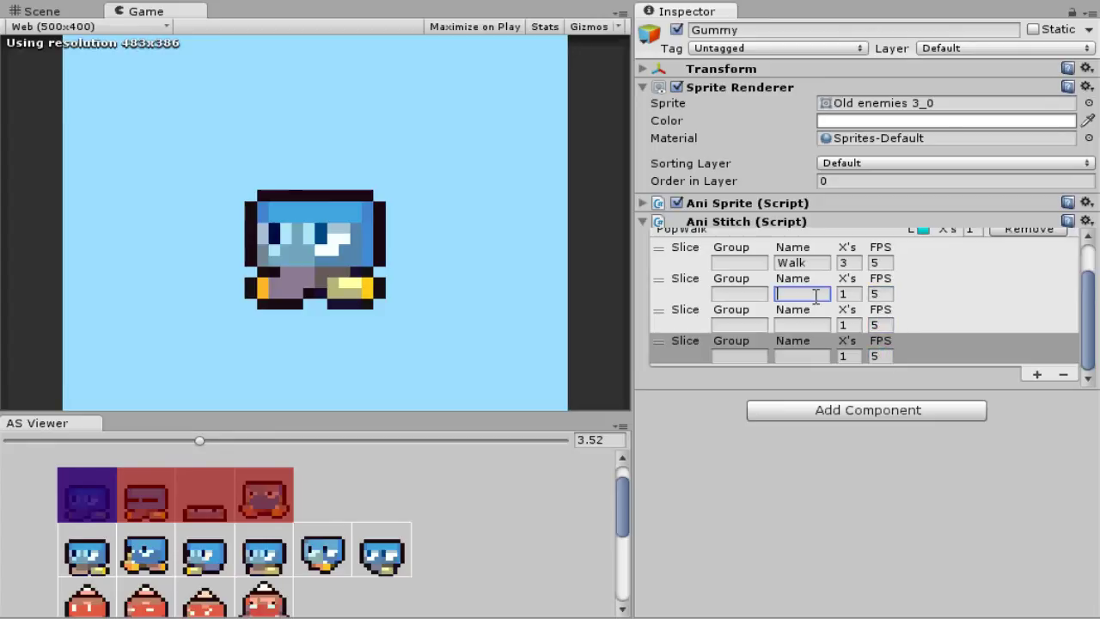
text(pop)
text(pUp)
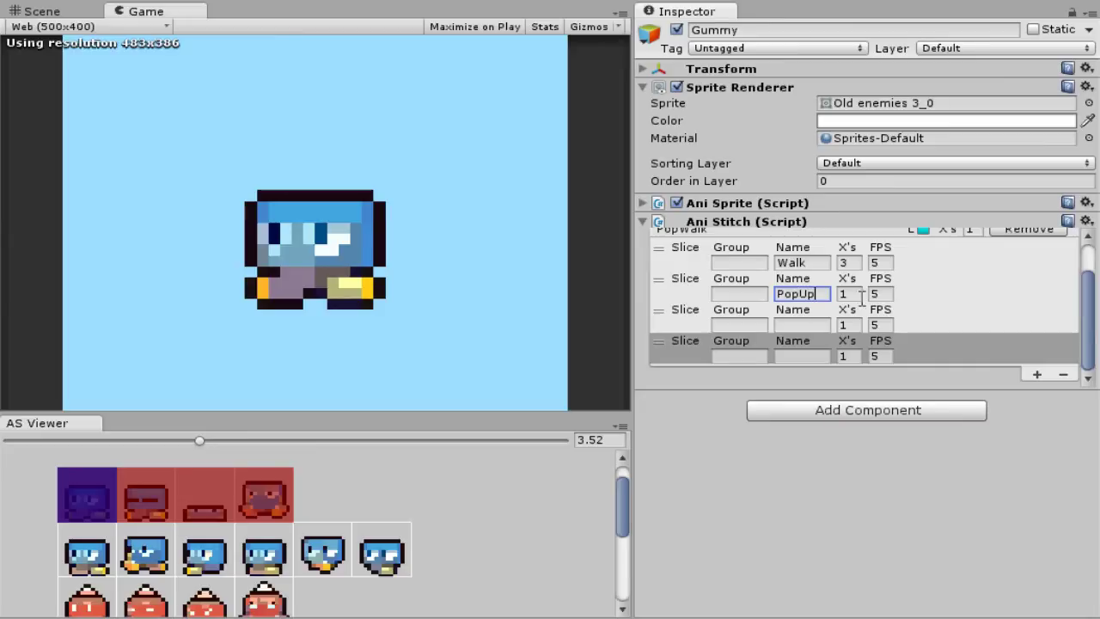
click(818, 324)
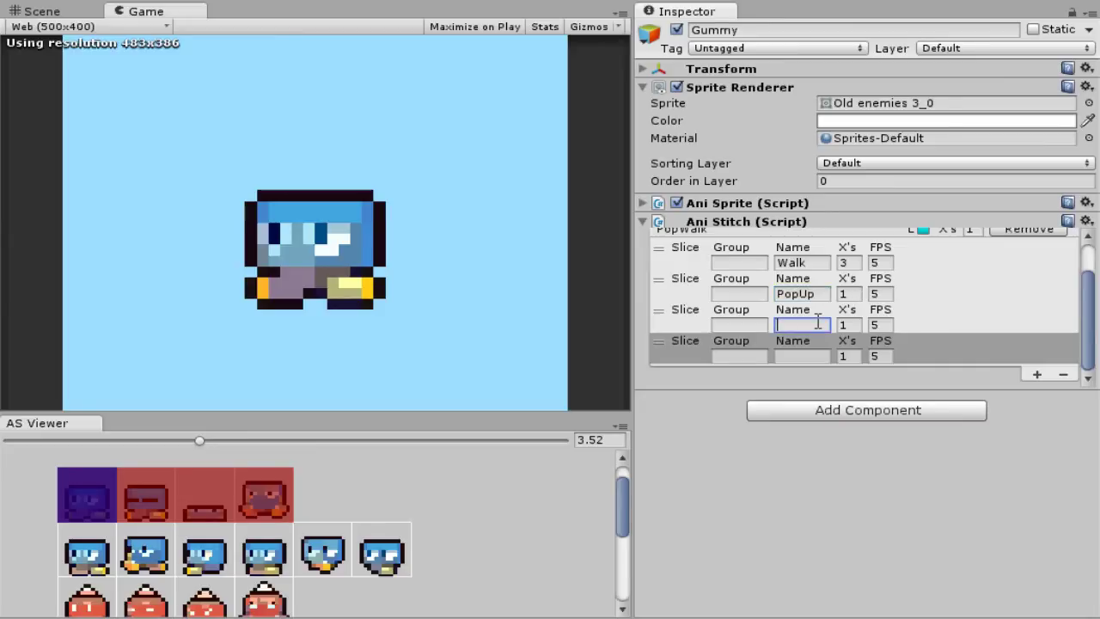
text(Walk)
click(797, 354)
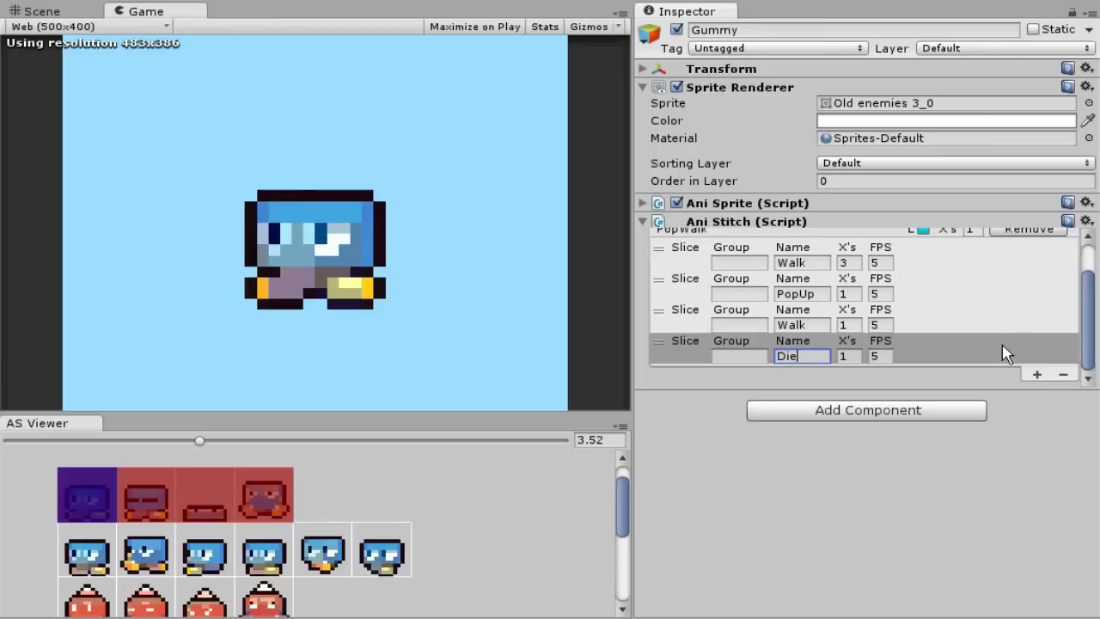
scroll(1066, 318, up, 3)
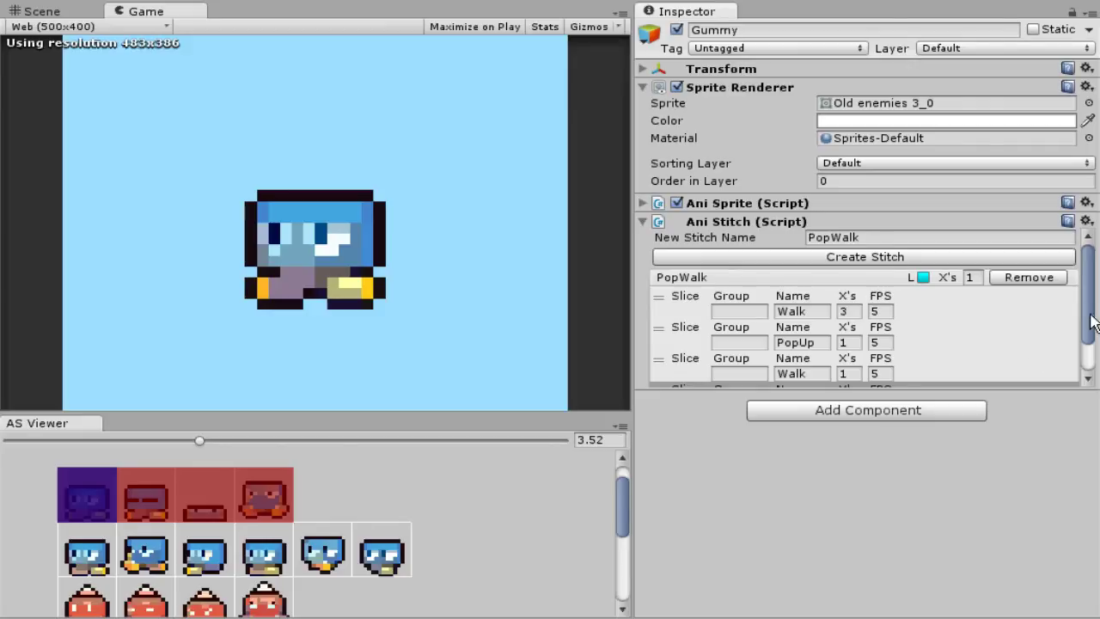
drag(1085, 314, 1087, 365)
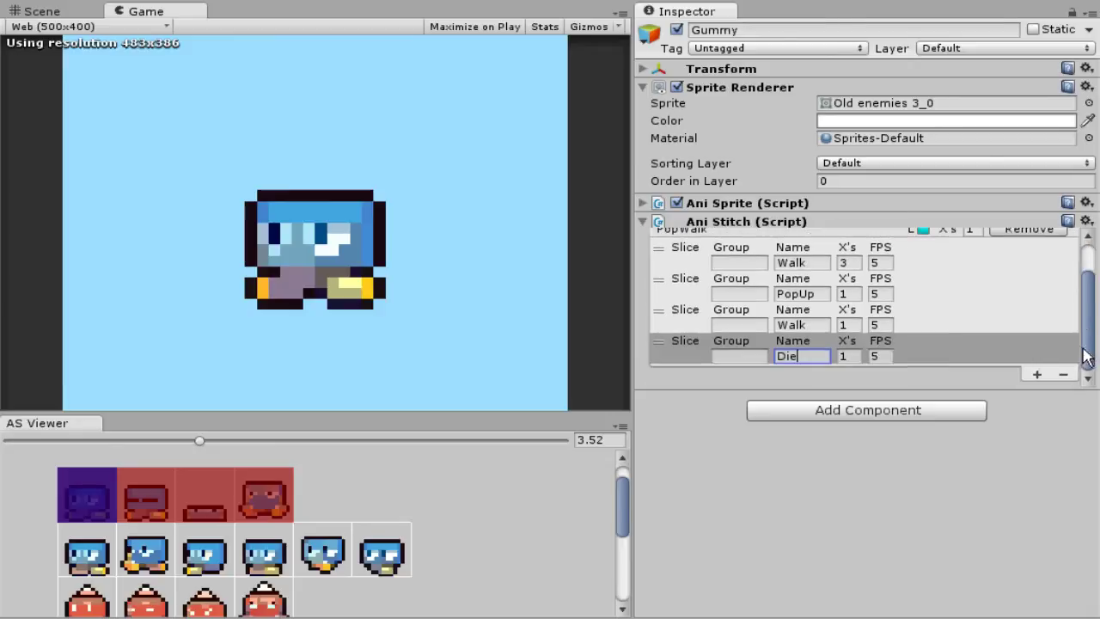
- Create a new C# script named AniStitchExample and add it to Gummy
click(830, 415)
key(Down)
key(Down)
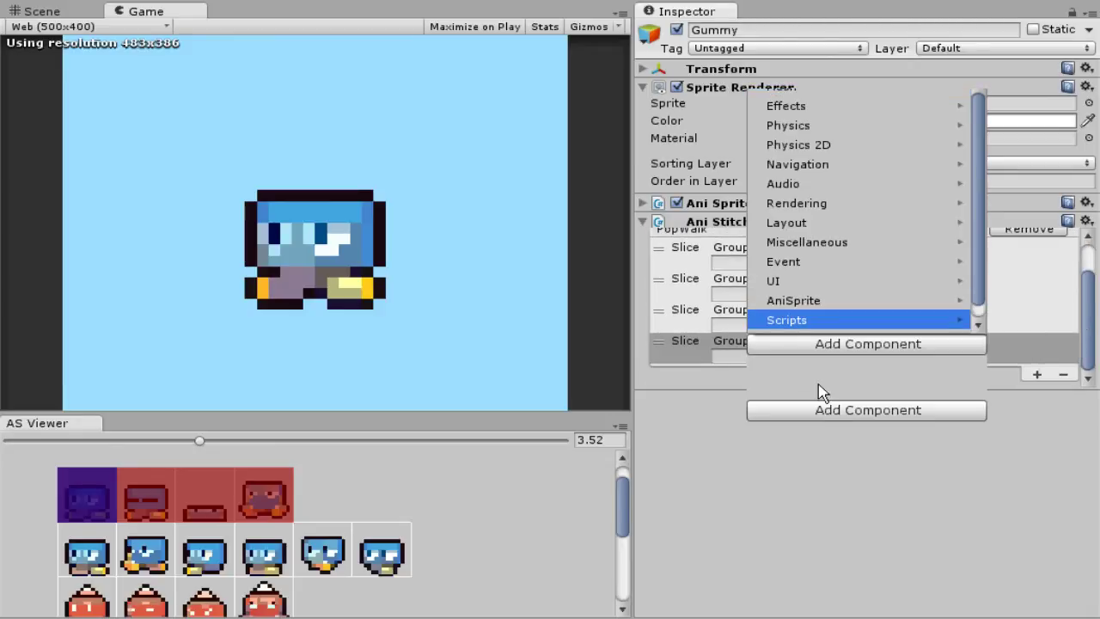
key(Return)
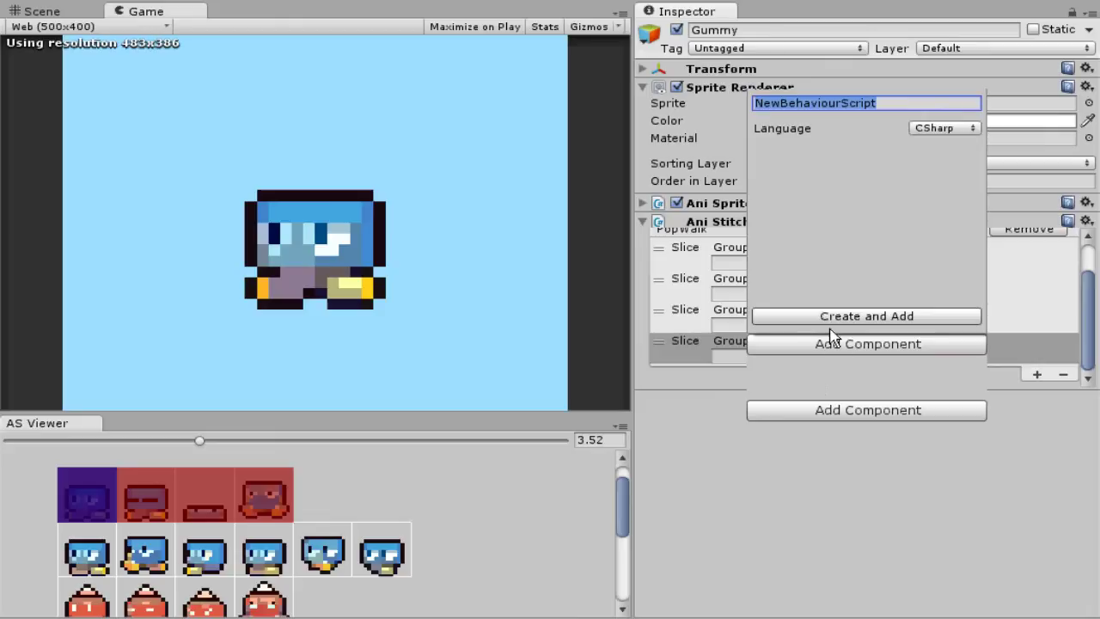
text(AniS)
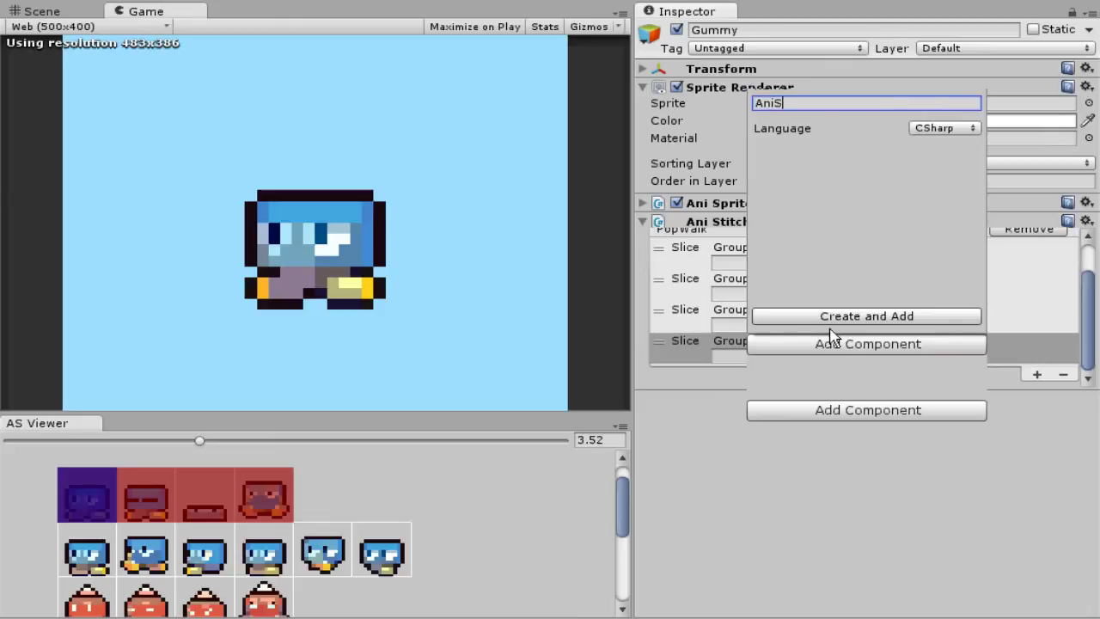
text(titchExa)
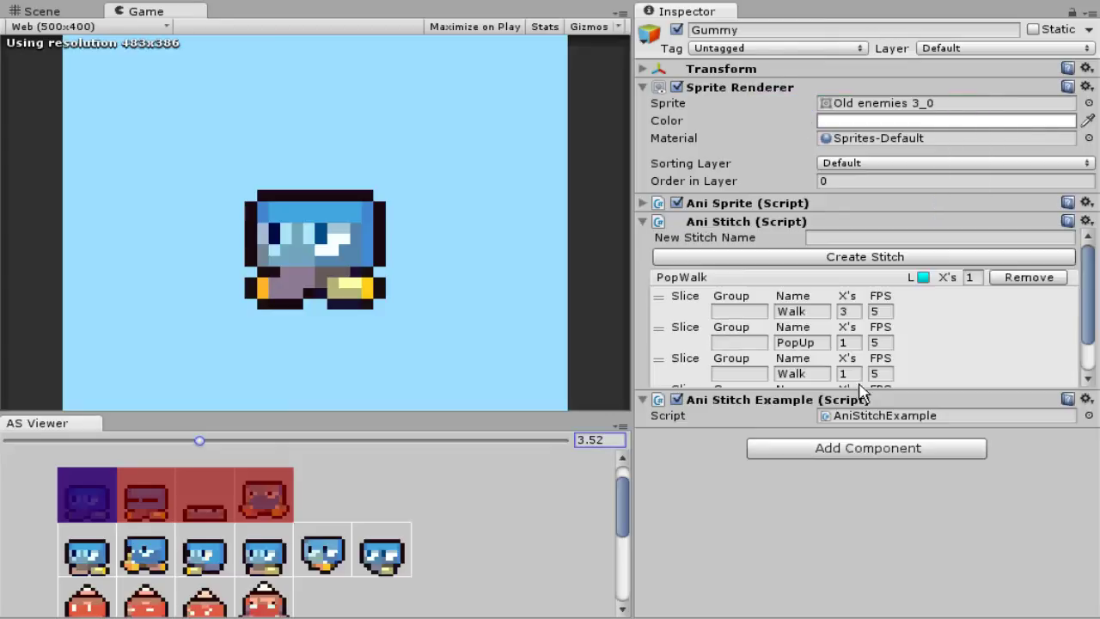
- Open AniStitchExample in MonoDevelop and declare the fields public string stitchName and AniStitch stitcher in the class
click(859, 415)
double_click(862, 416)
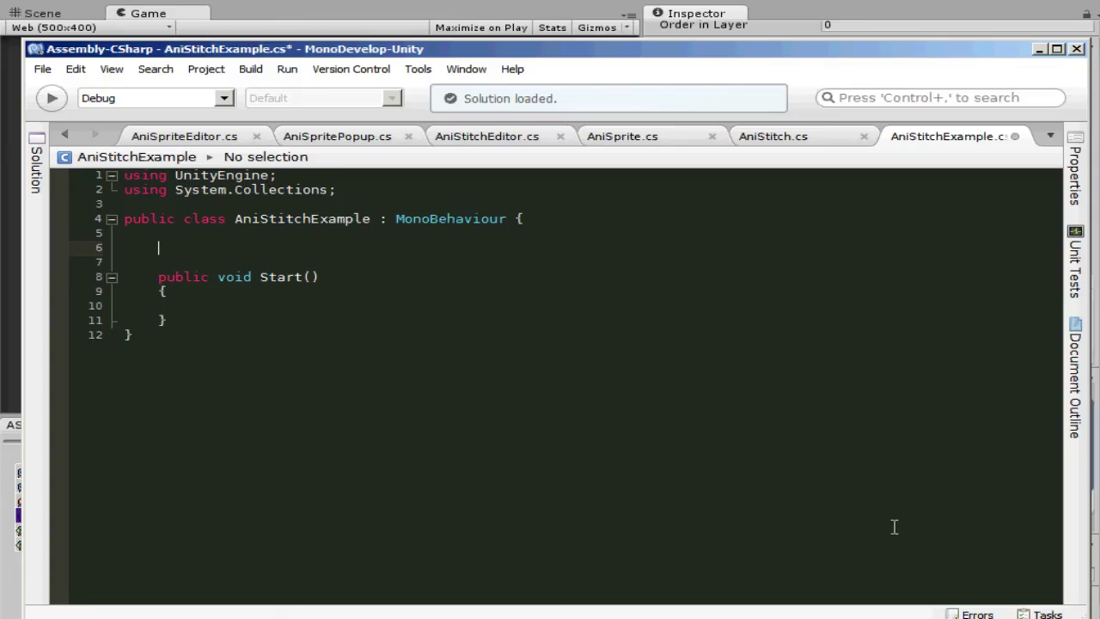
text(public string stitchName;)
key(Return)
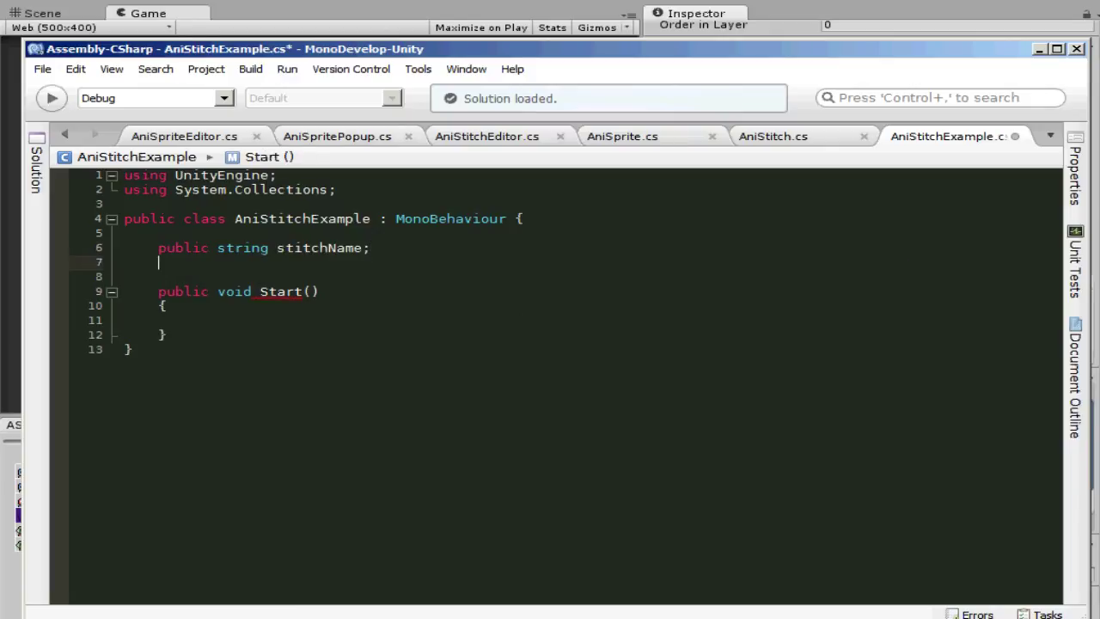
text(AniStitch stitcher;)
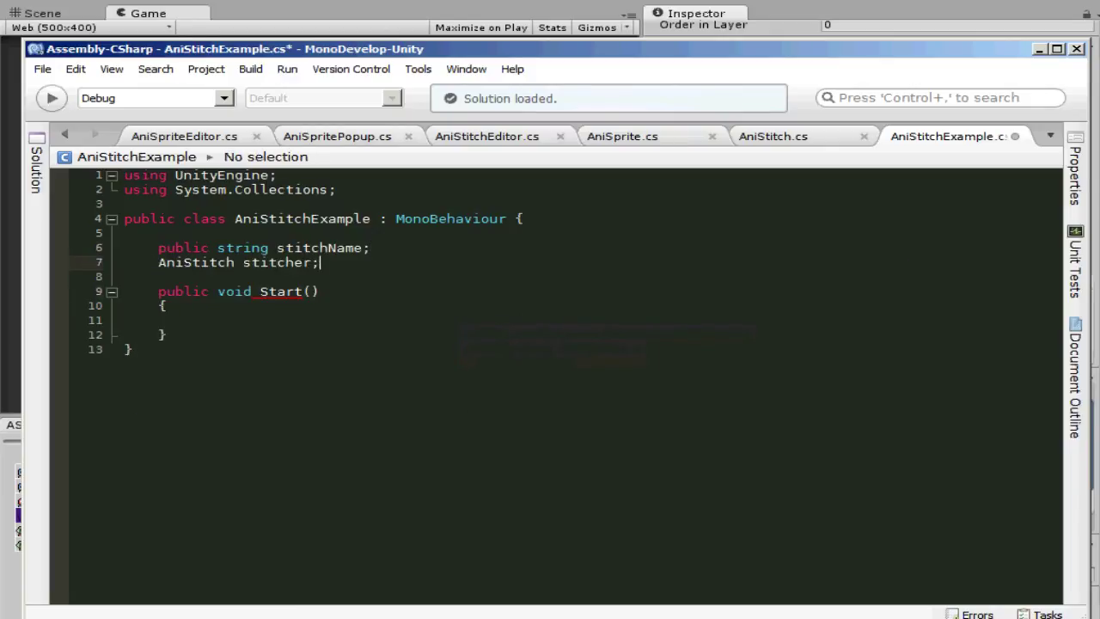
- In Start(), assign the component reference with stitcher = GetComponent<AniStitch>();
click(192, 321)
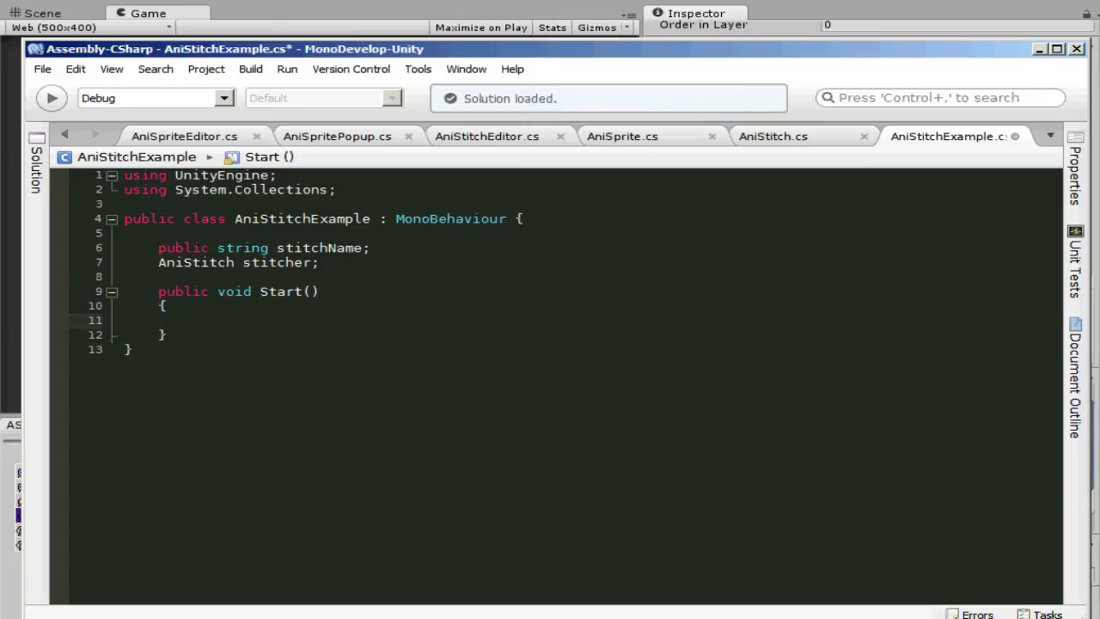
text(stitcher = getComponent<stitche)
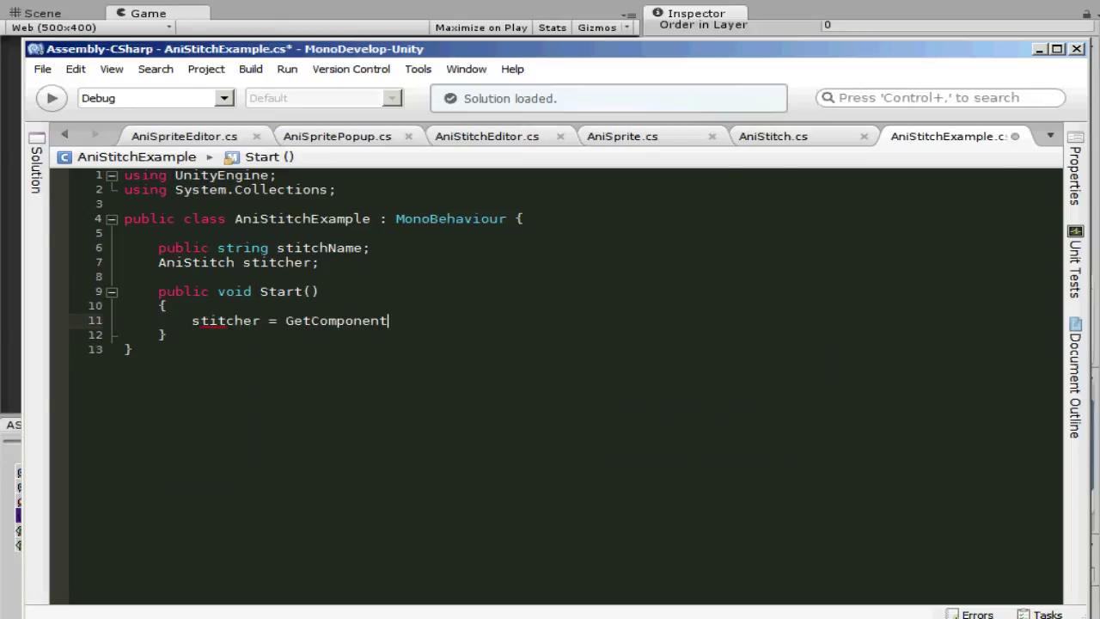
key(BackSpace)
key(BackSpace)
key(BackSpace)
key(BackSpace)
key(BackSpace)
key(BackSpace)
key(BackSpace)
text(Anis)
key(Down)
key(Down)
key(Return)
text(>();)
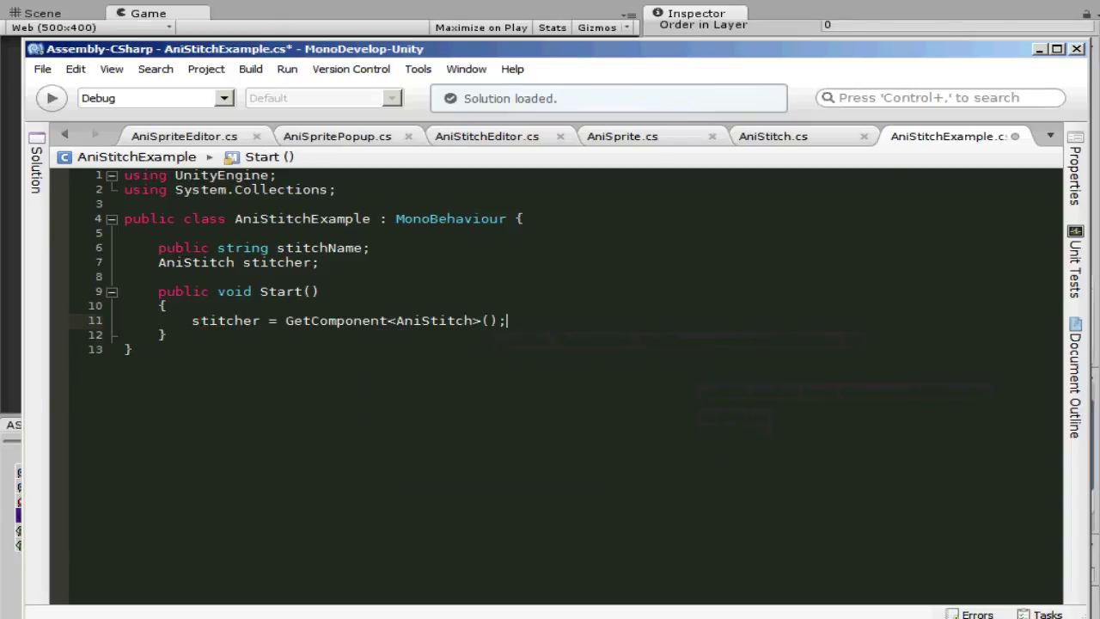
- Add stitcher.Play(stitchName); at the end of Start(), save the script and return to Unity
key(Return)
text(stitcher.Play)
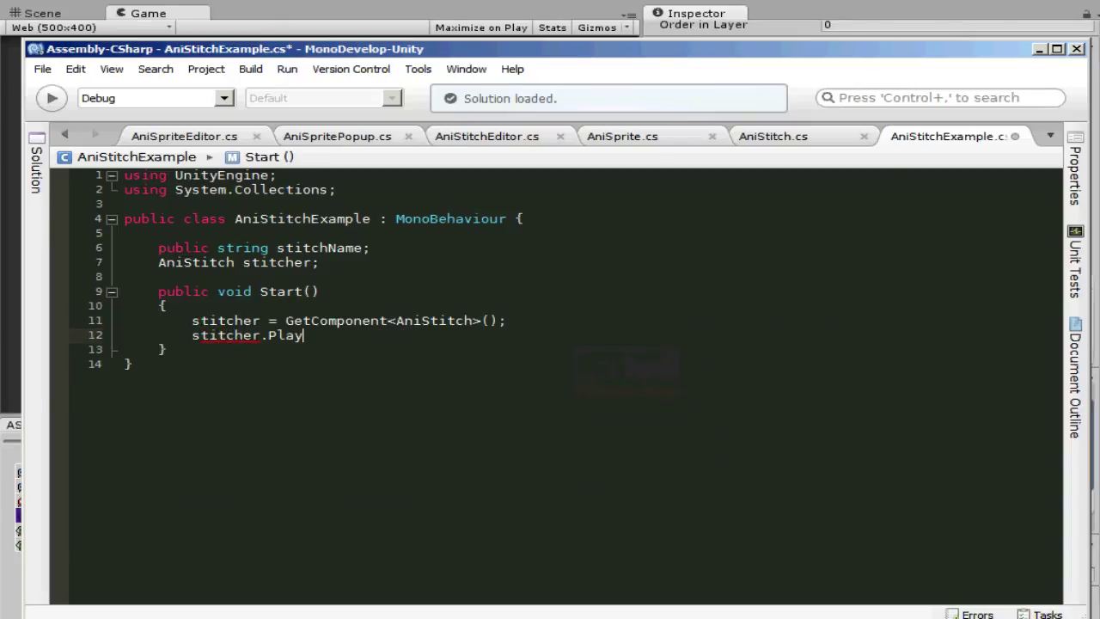
text((stitchName);)
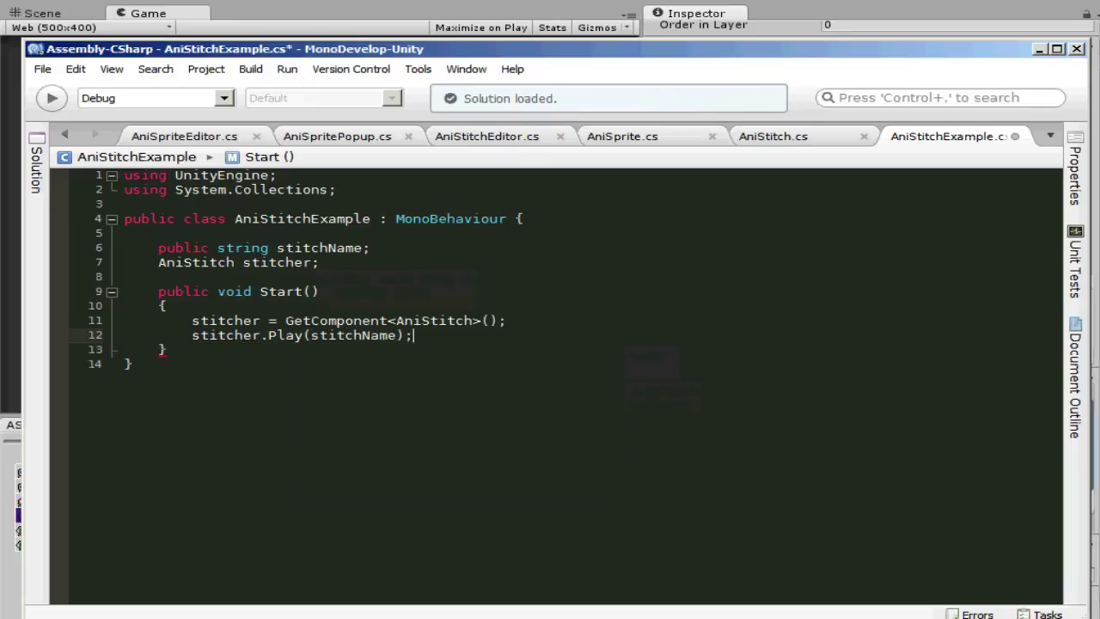
key(ctrl+s)
click(1038, 50)
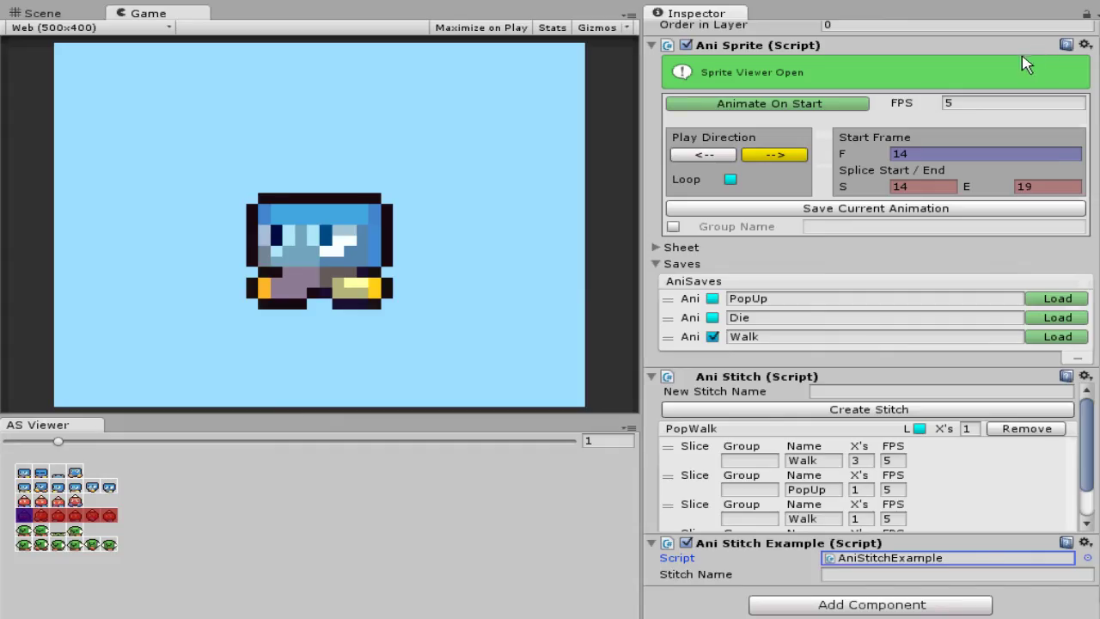
- Set the Stitch Name of Ani Stitch Example to PopWalk, then collapse the Ani Stitch and Ani Stitch Example components
click(929, 573)
text(PopWalk)
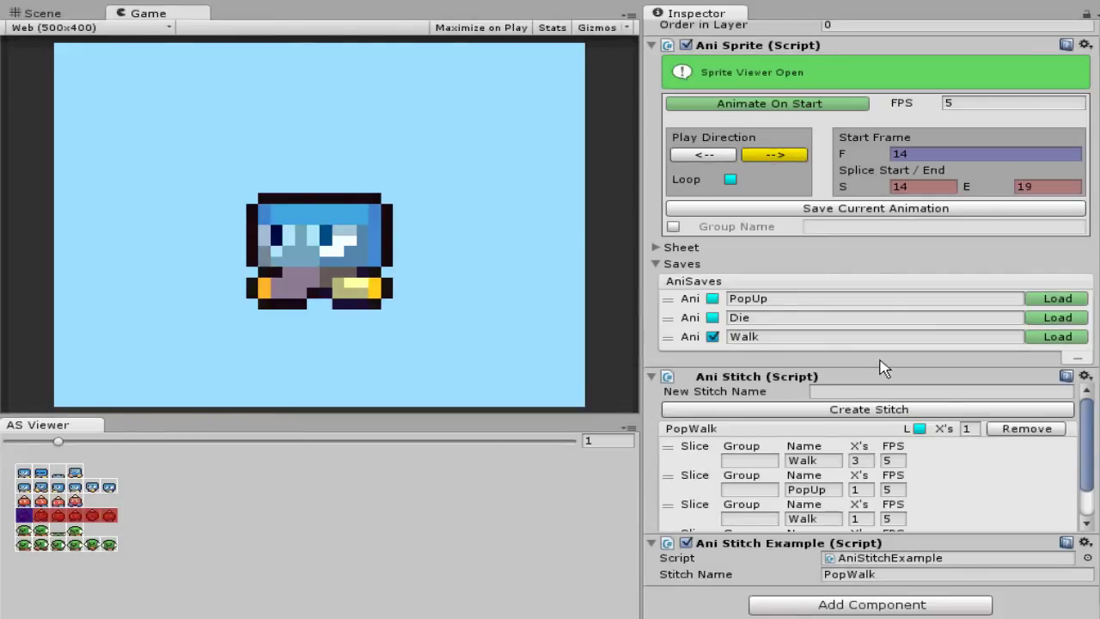
scroll(962, 253, up, 3)
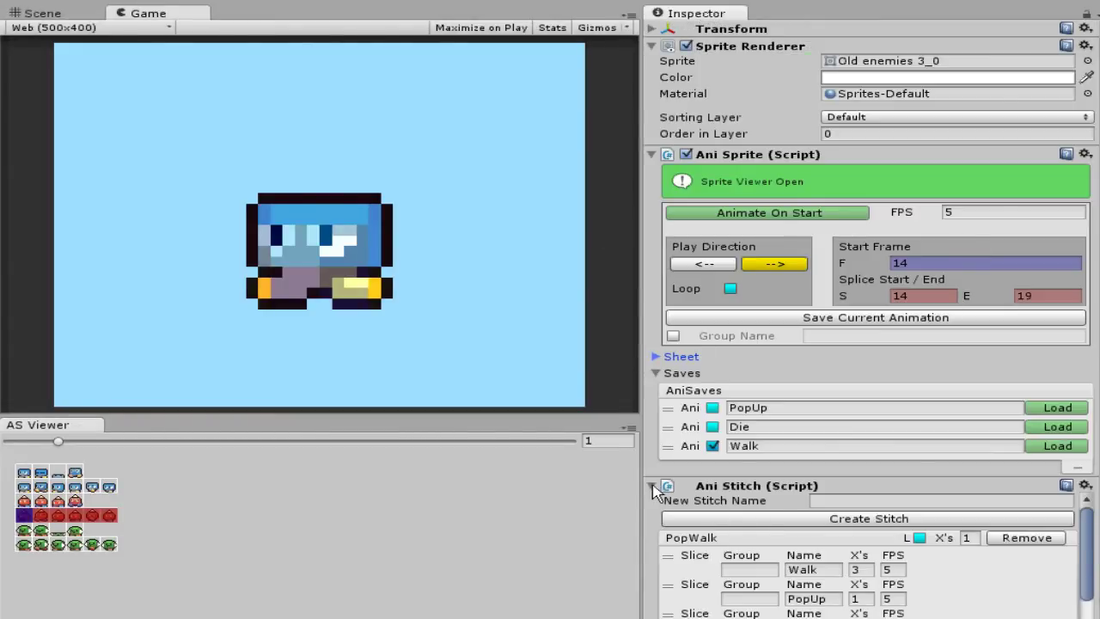
click(651, 486)
click(651, 540)
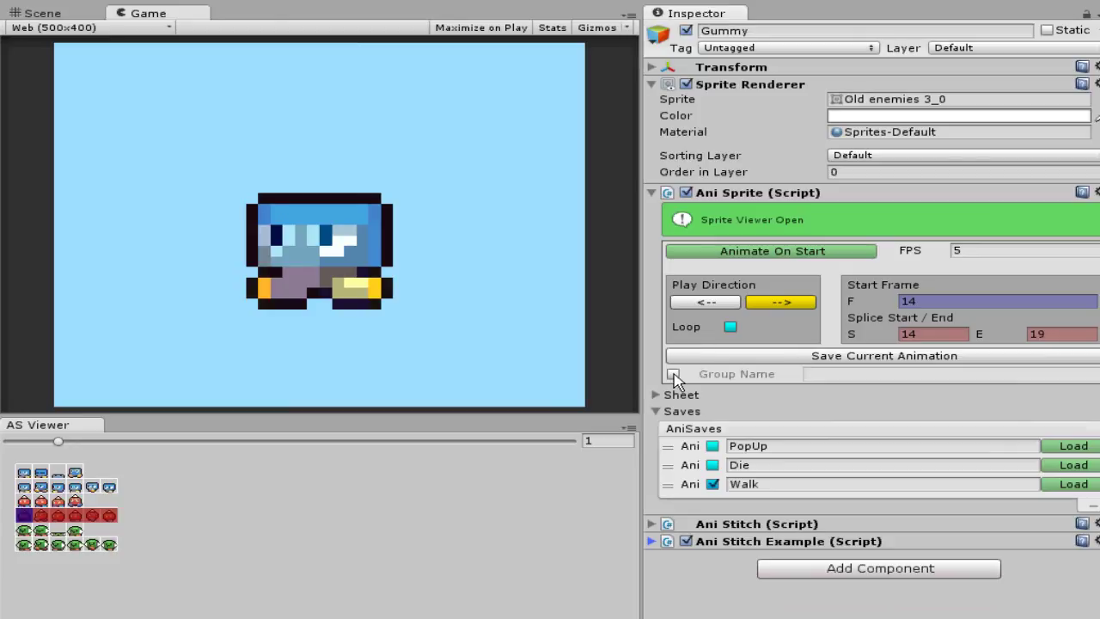
- Enable the group name option in Ani Sprite and set the start frame to 10 with a splice from 10 to 13
drag(57, 441, 191, 441)
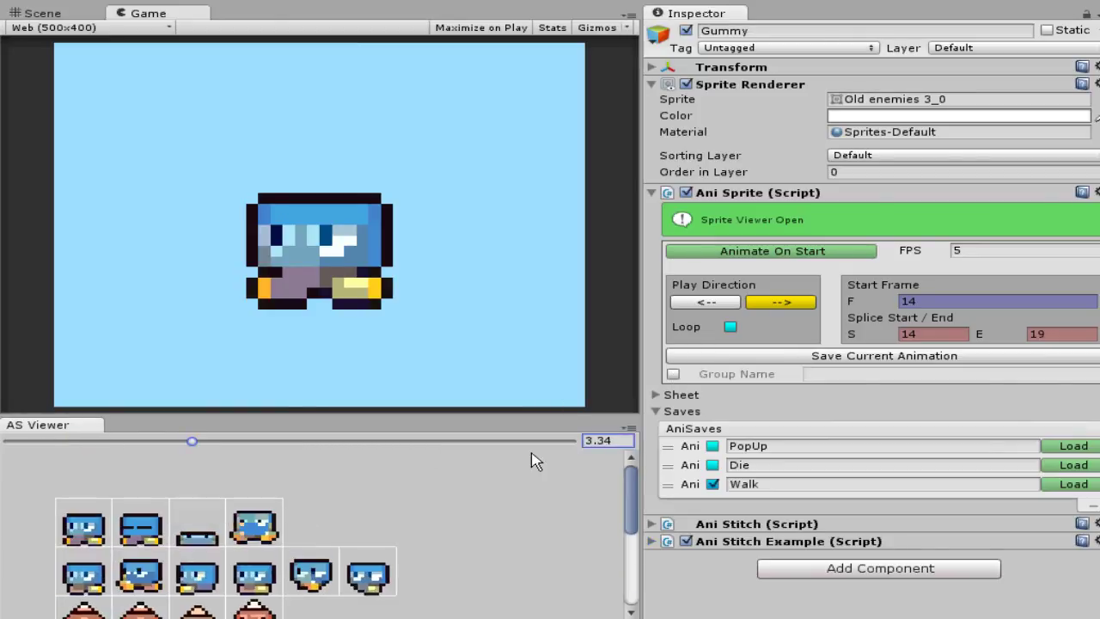
drag(631, 497, 634, 528)
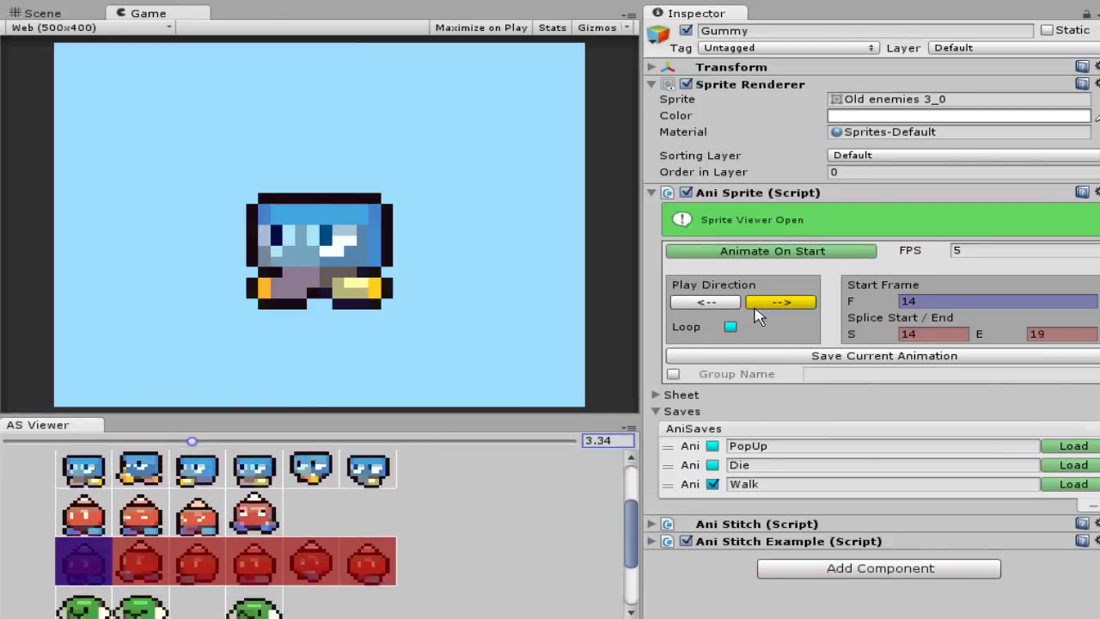
click(674, 373)
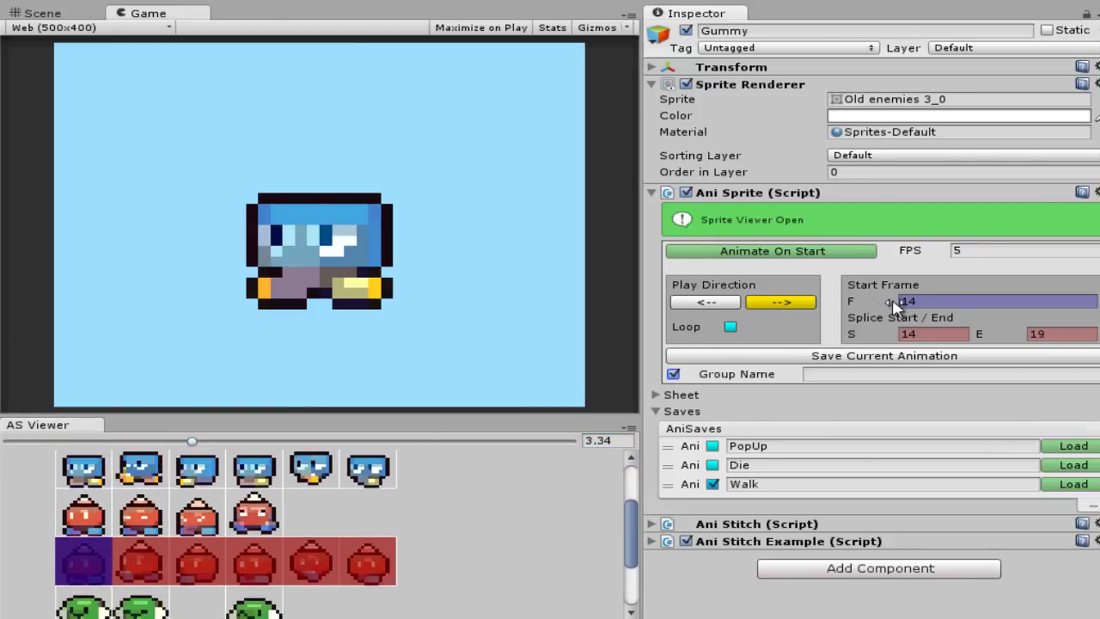
click(941, 301)
text(10)
key(Tab)
key(Tab)
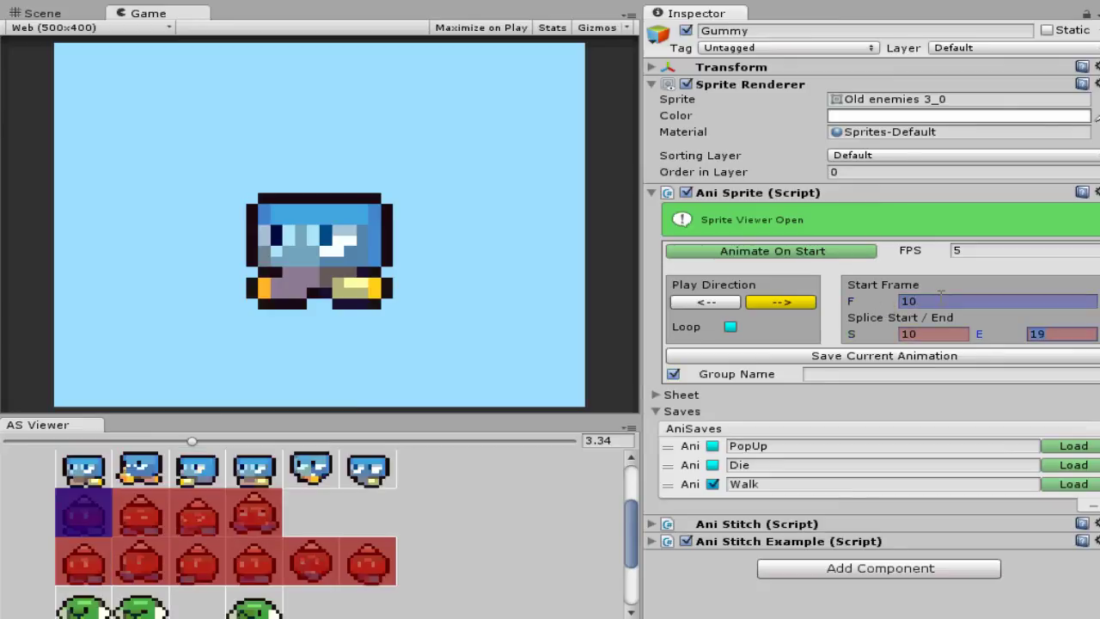
text(10)
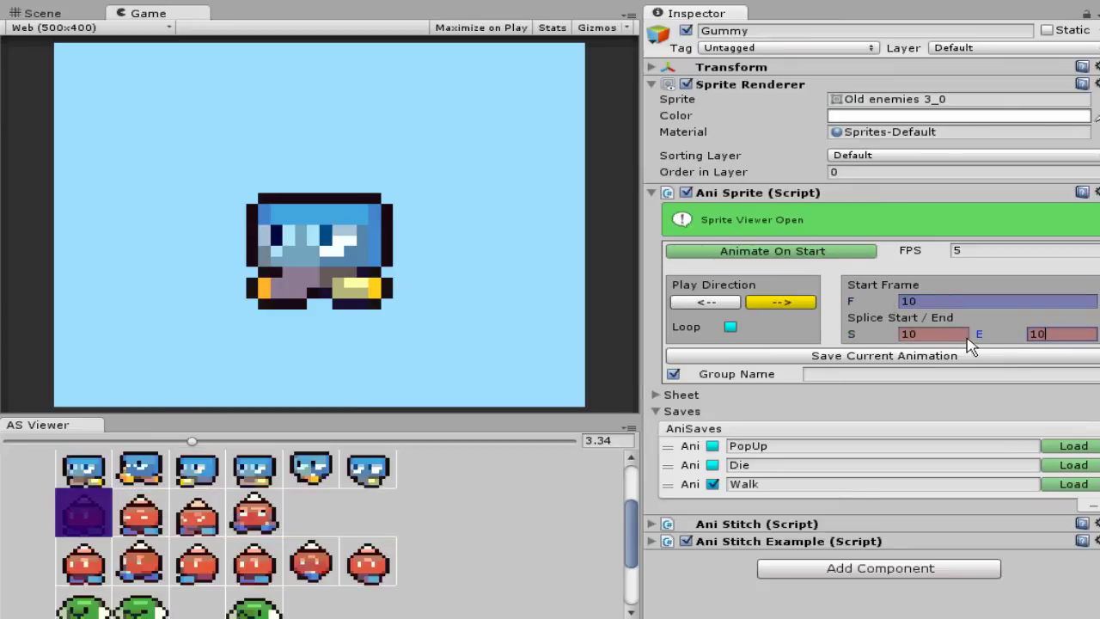
drag(1007, 334, 1011, 336)
click(1042, 333)
text(13)
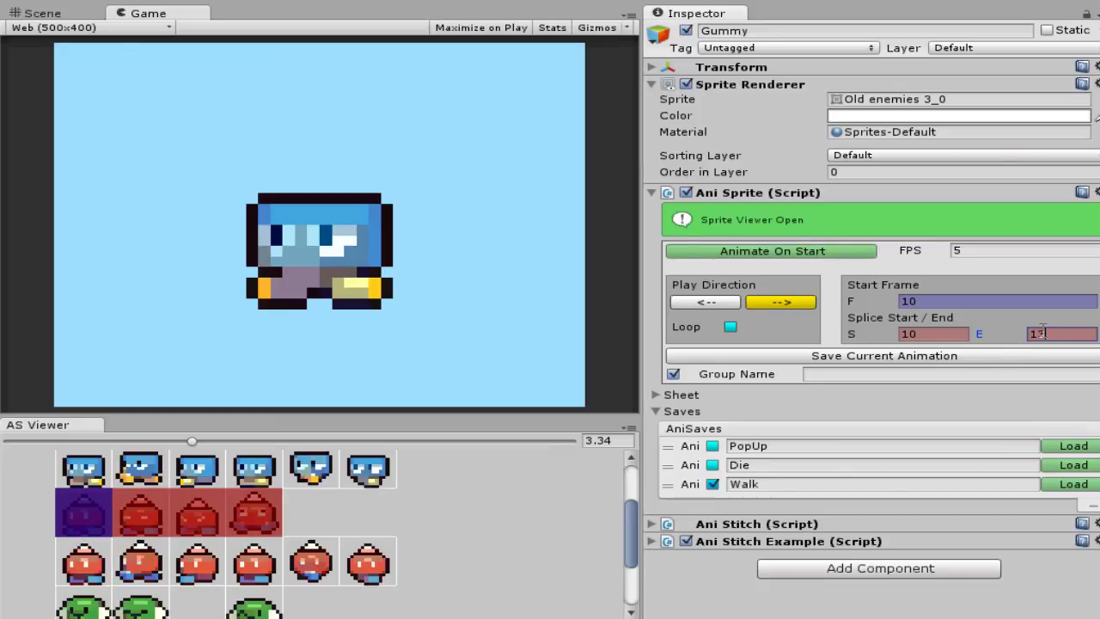
- Enter Red as the group name, save the current animation and name the new save PopUp
click(890, 373)
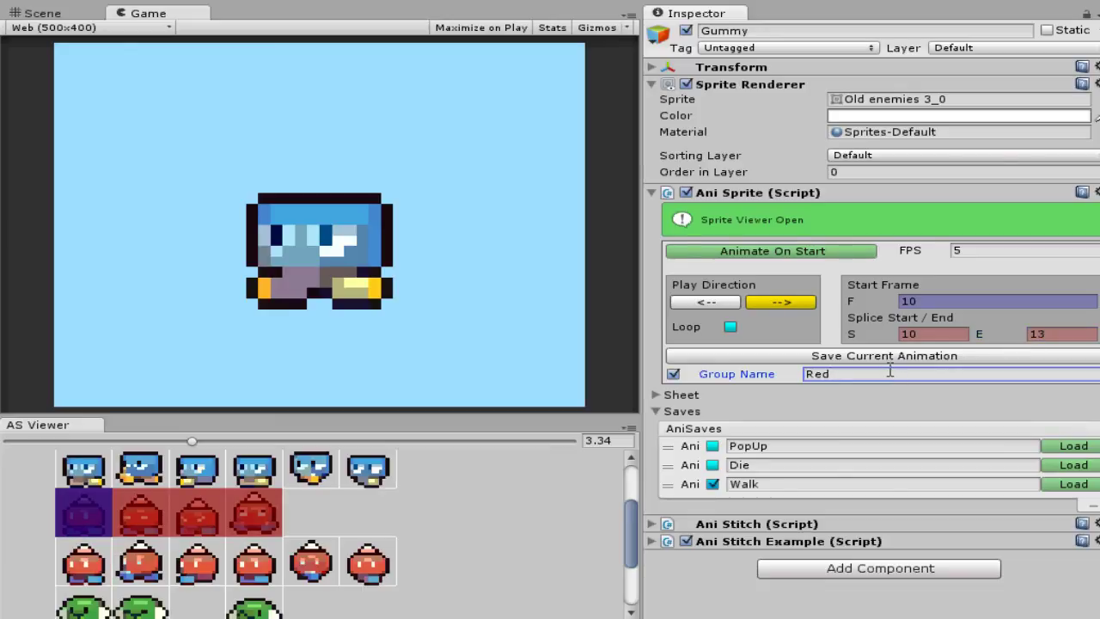
click(890, 355)
click(896, 538)
text(PopUp)
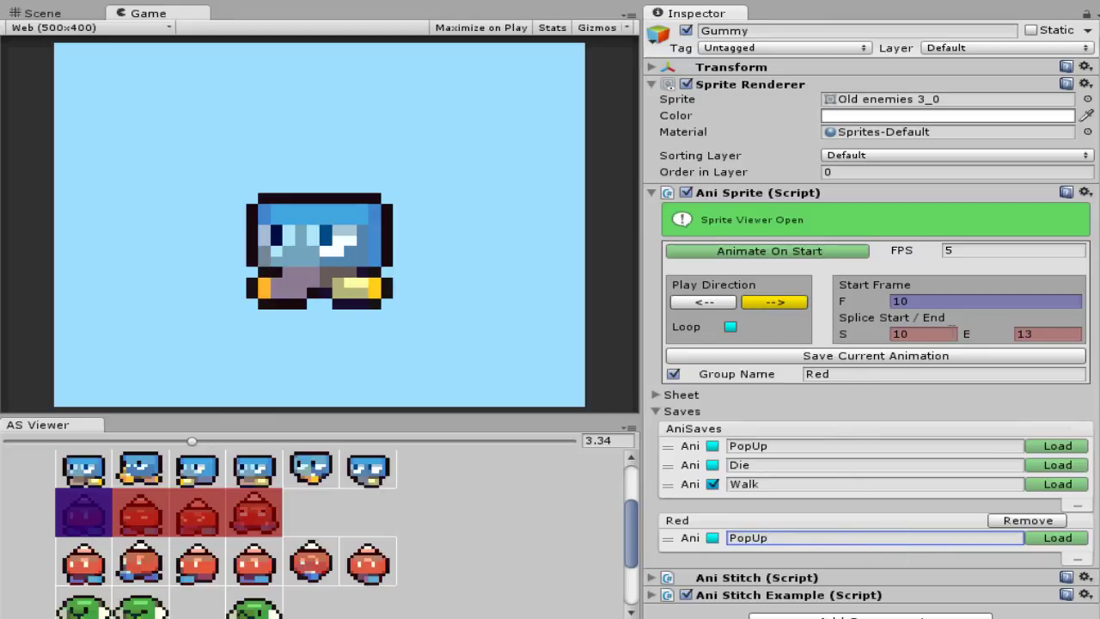
- Set the splice end to 12, save the animation in the Red group and name it Die
click(1031, 333)
text(12)
click(960, 355)
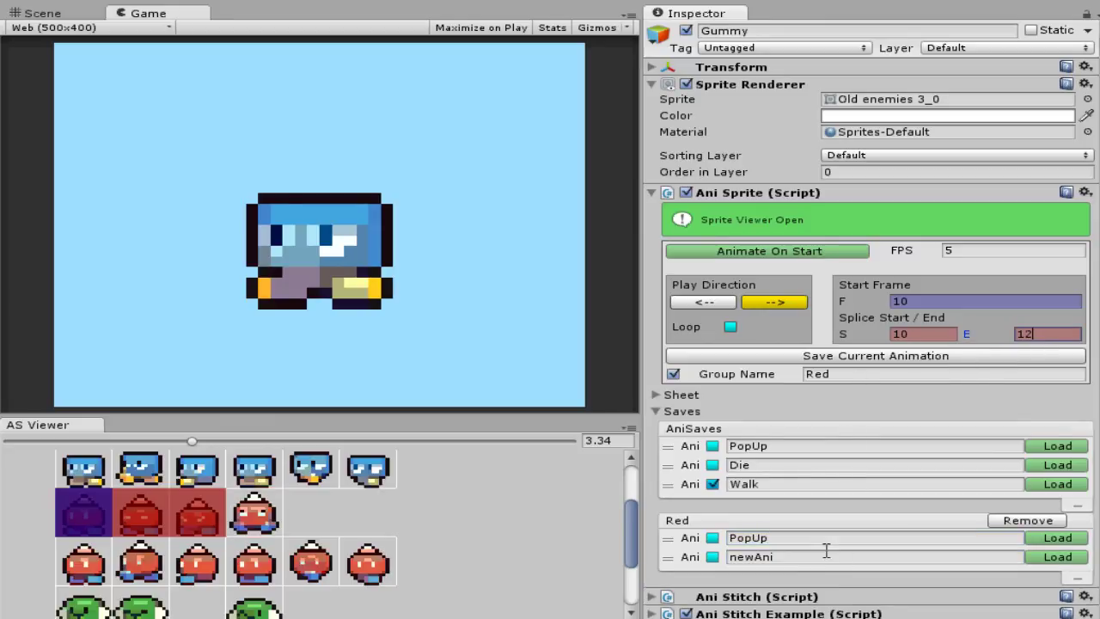
click(822, 557)
text(Die)
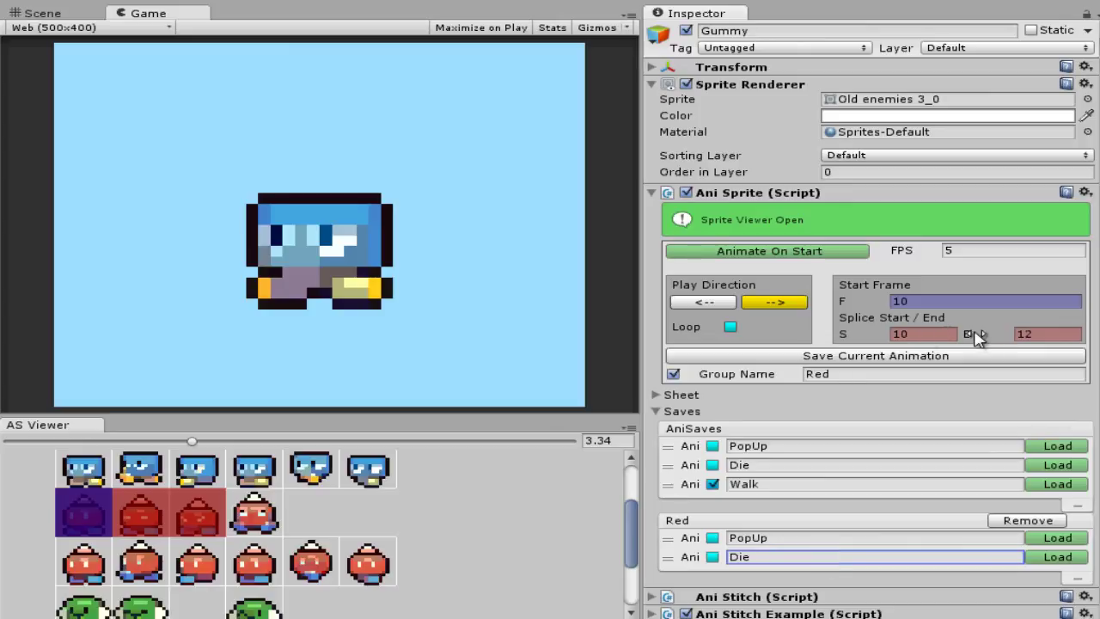
- Set the start frame to 14 and the splice to 14–19, then save the animation in the Red group as Walk
click(981, 331)
text(14)
click(1024, 334)
text(16)
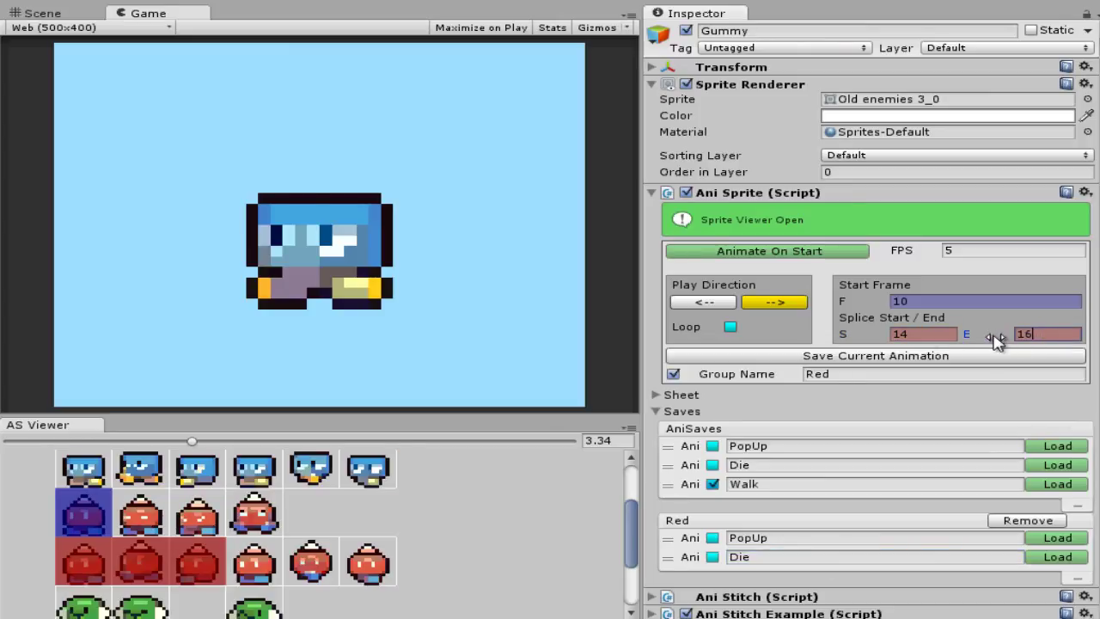
drag(994, 335, 1008, 332)
click(889, 355)
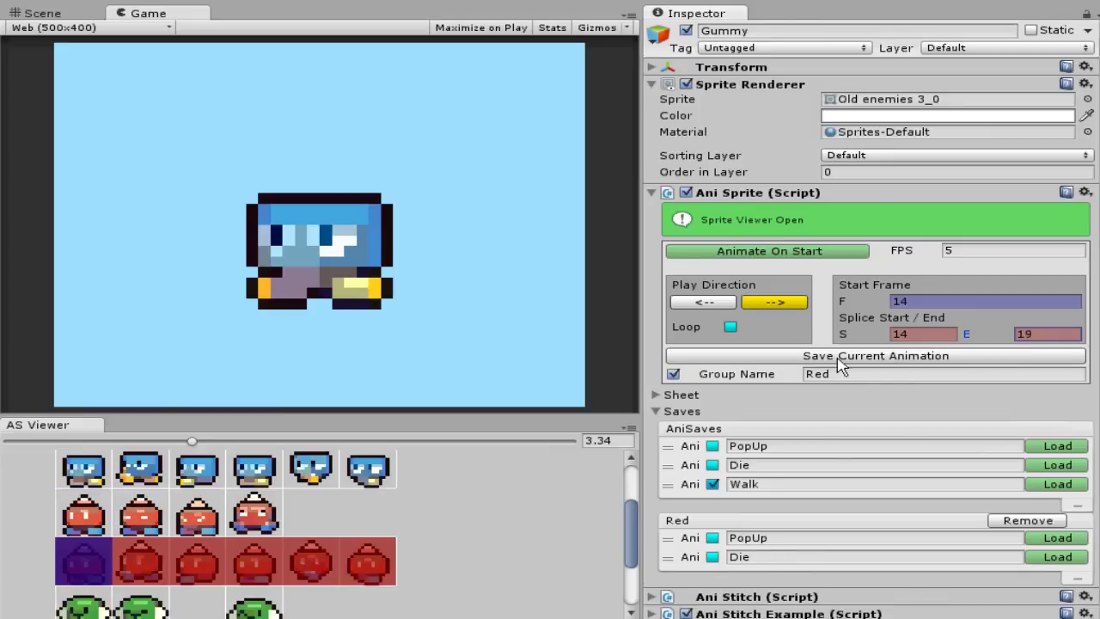
click(781, 575)
text(Walk)
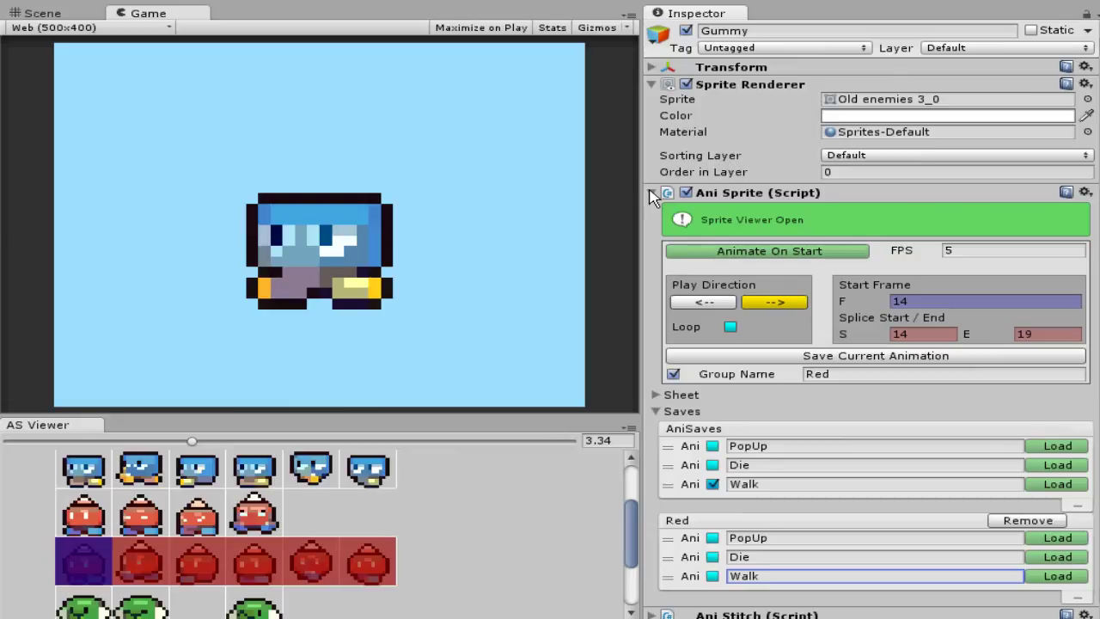
- Expand Ani Stitch and set the group of all four PopWalk slices to Red
scroll(838, 391, down, 3)
click(660, 560)
scroll(976, 376, down, 5)
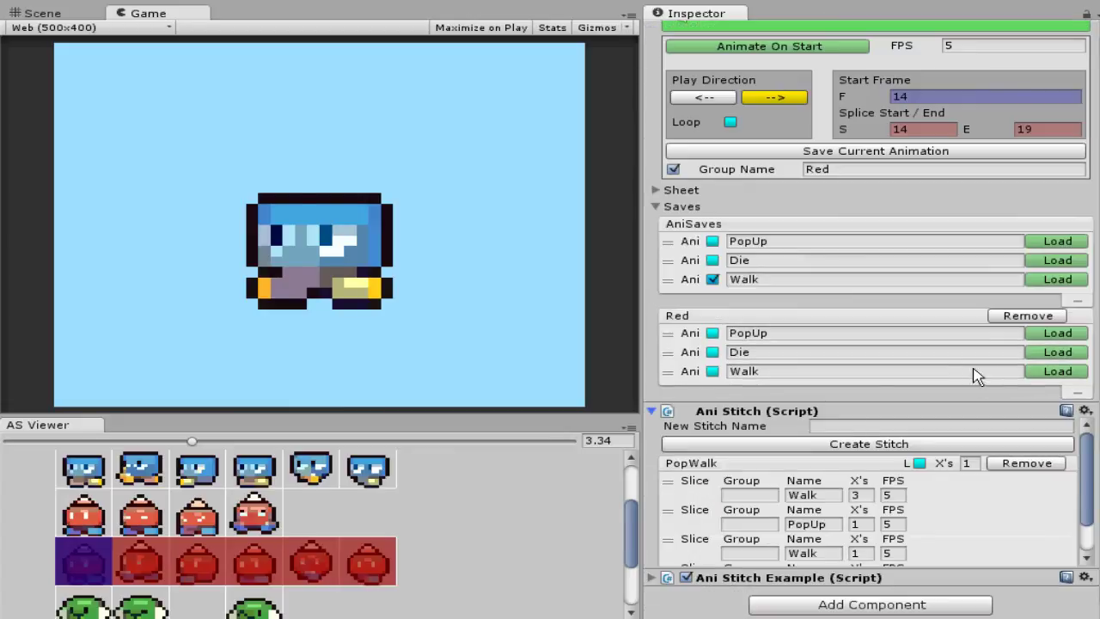
click(748, 495)
text(Red)
click(750, 524)
text(Red)
click(749, 553)
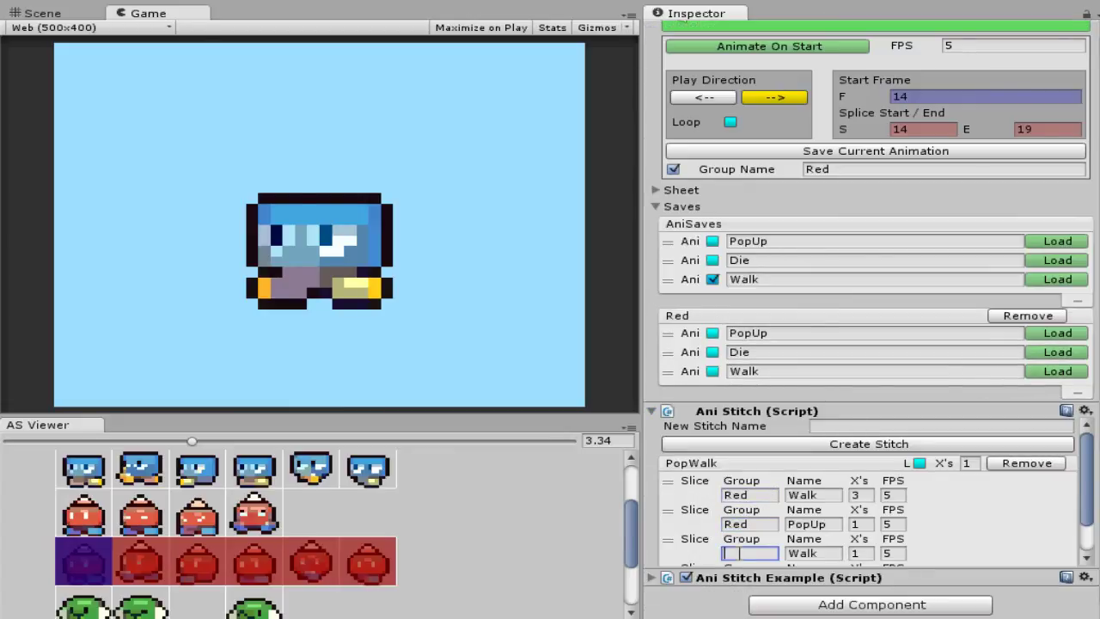
text(Red)
scroll(752, 549, down, 1)
click(756, 536)
text(Red)
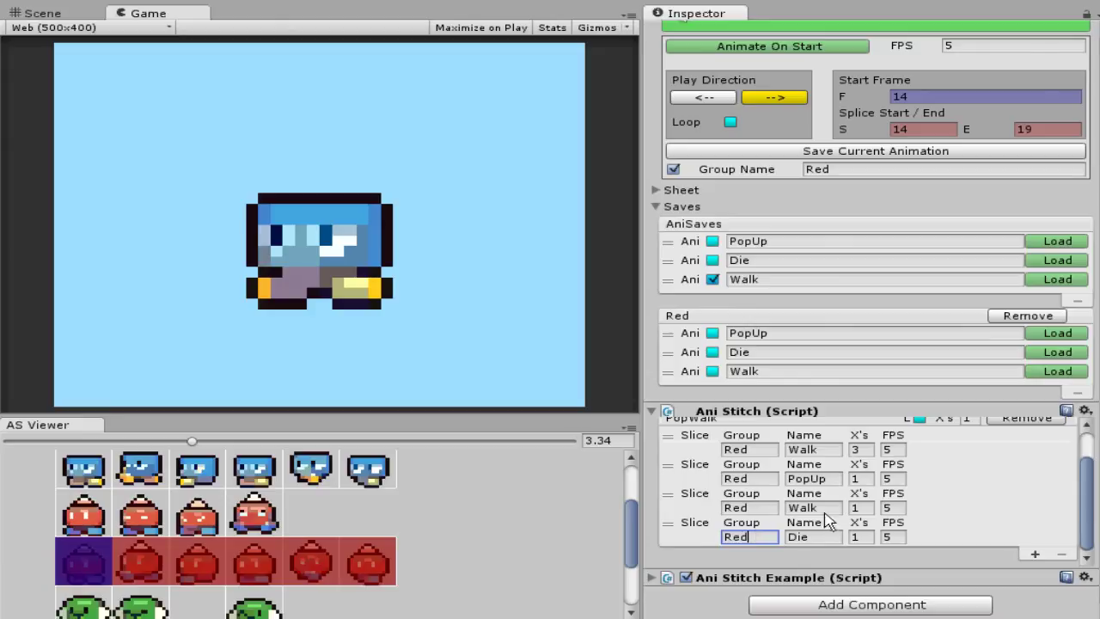
- Collapse Ani Stitch, expand Ani Stitch Example and run the game to preview the PopWalk stitch
click(651, 411)
click(652, 577)
scroll(771, 502, down, 2)
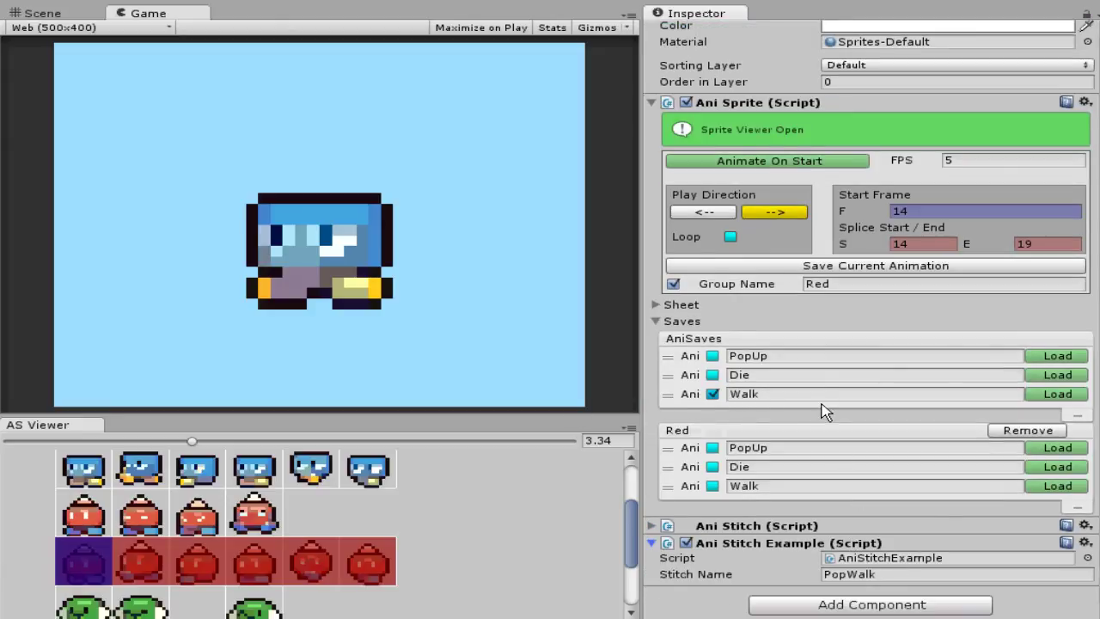
key(ctrl+p)
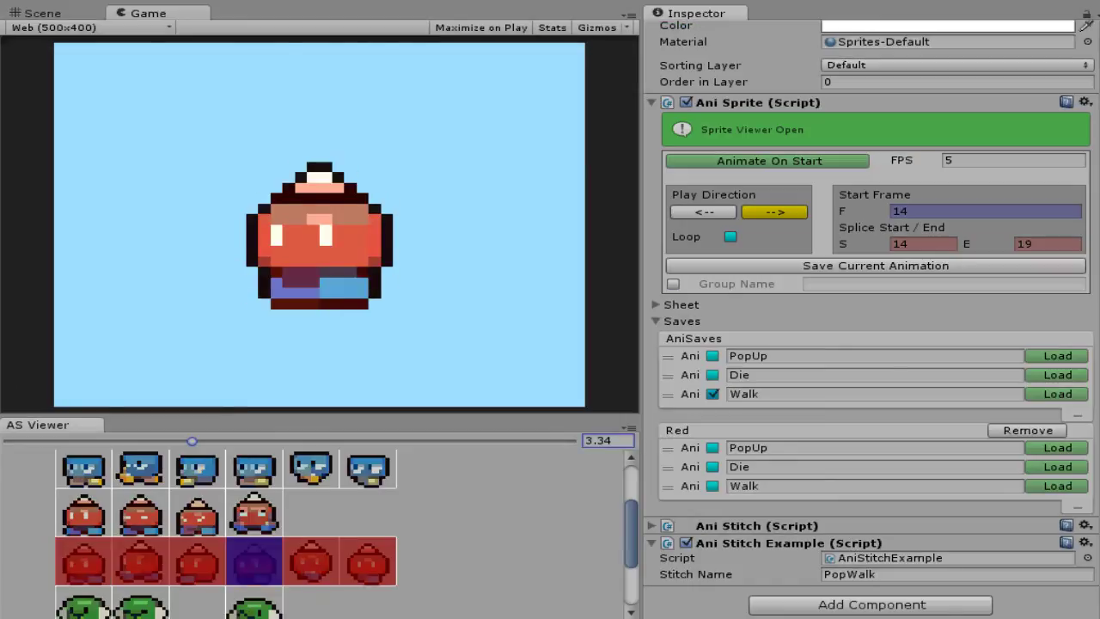